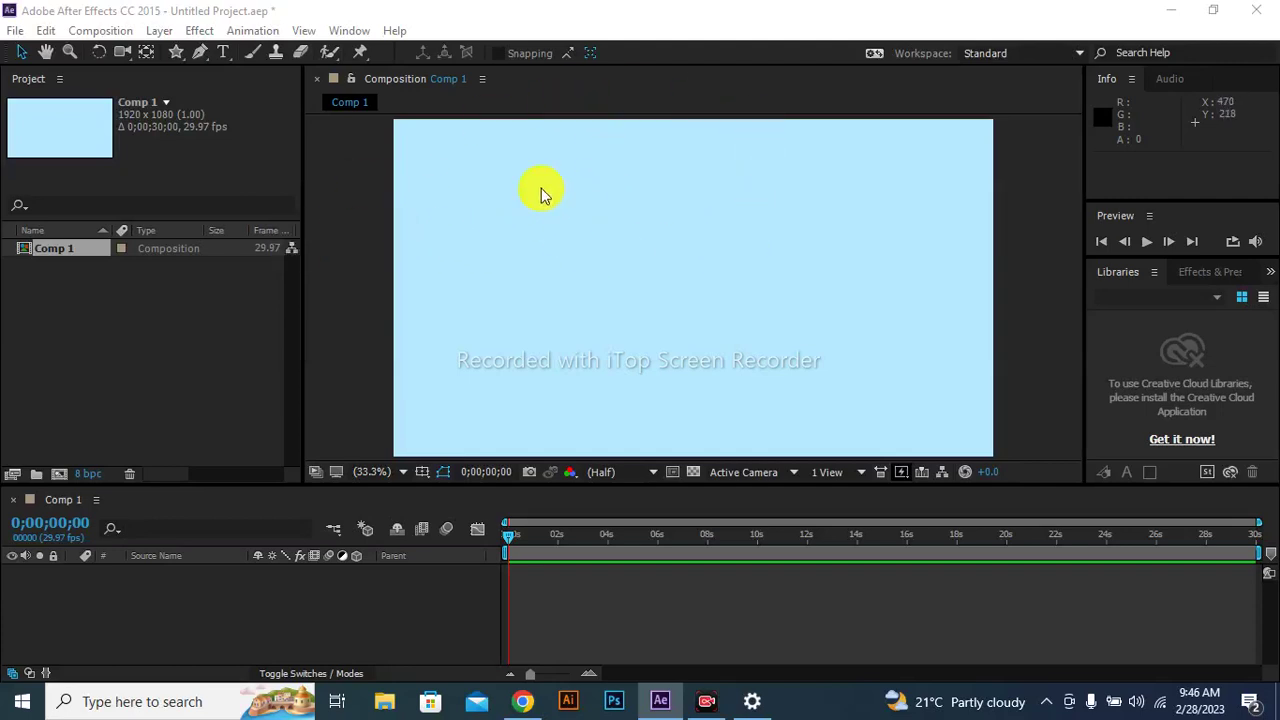
- Draw a small red star at the composition's upper-left corner and move it fully inside the frame
click(180, 57)
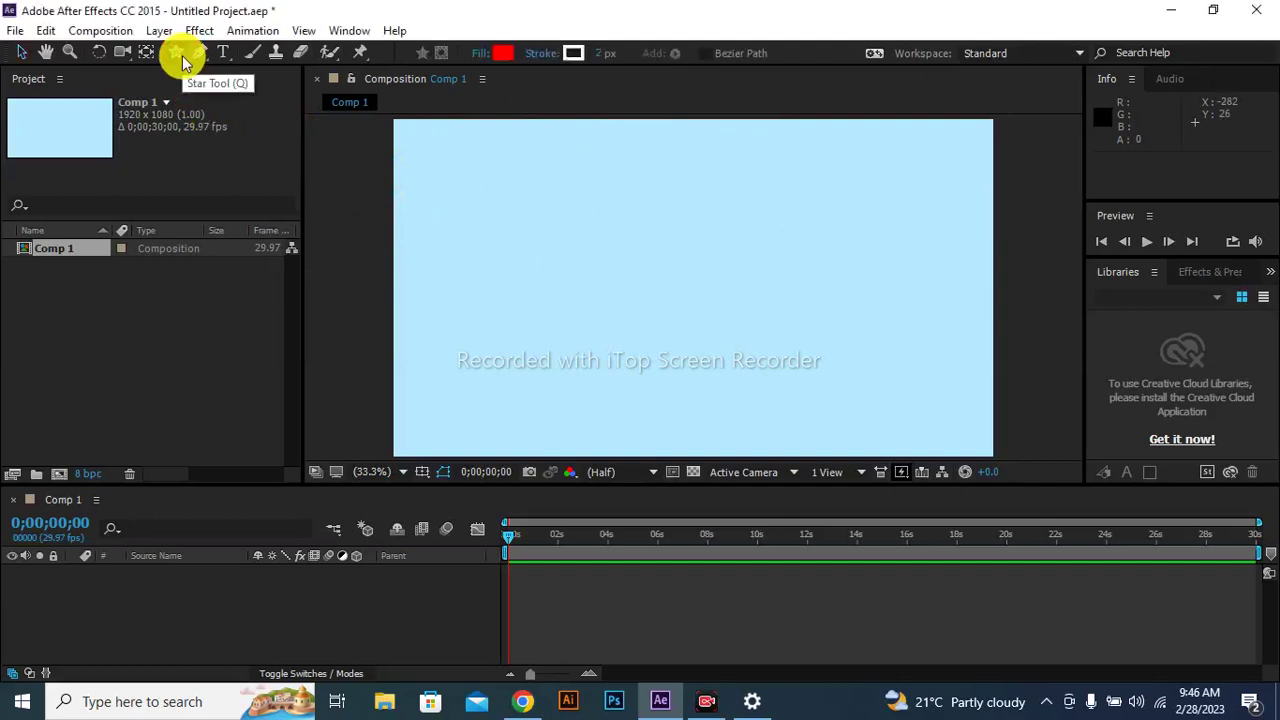
drag(409, 147, 427, 169)
key(v)
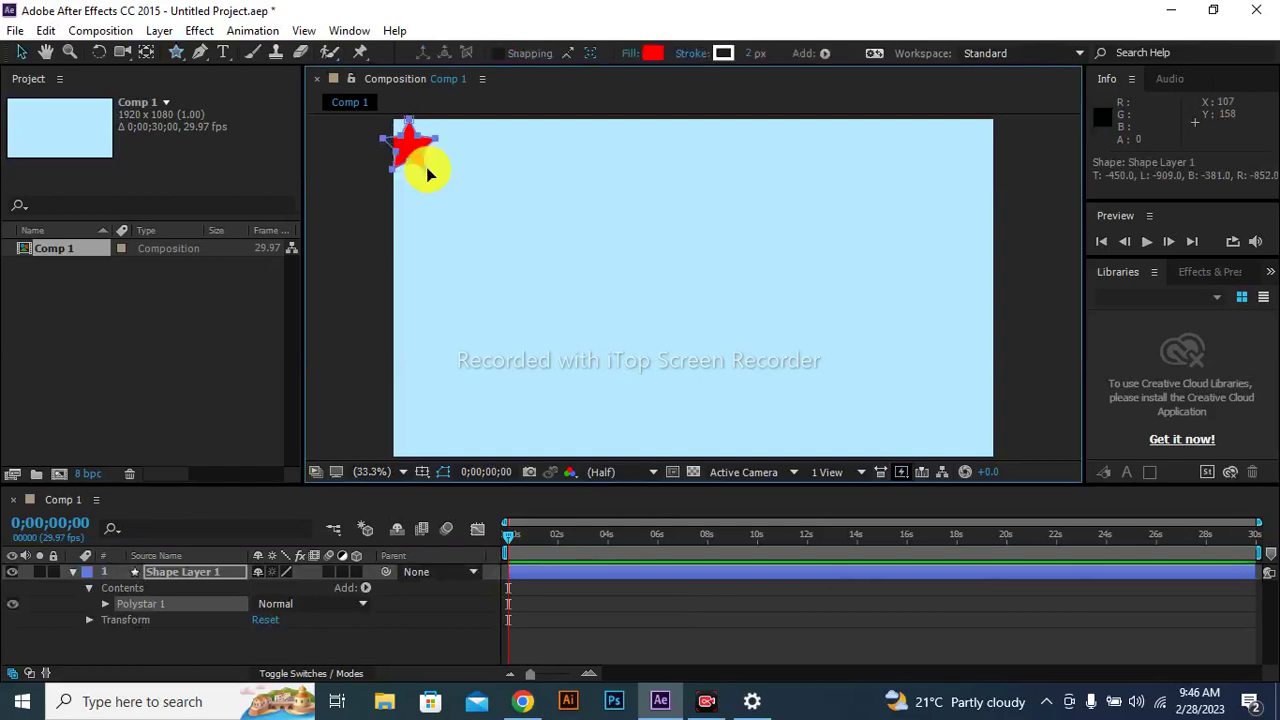
click(414, 145)
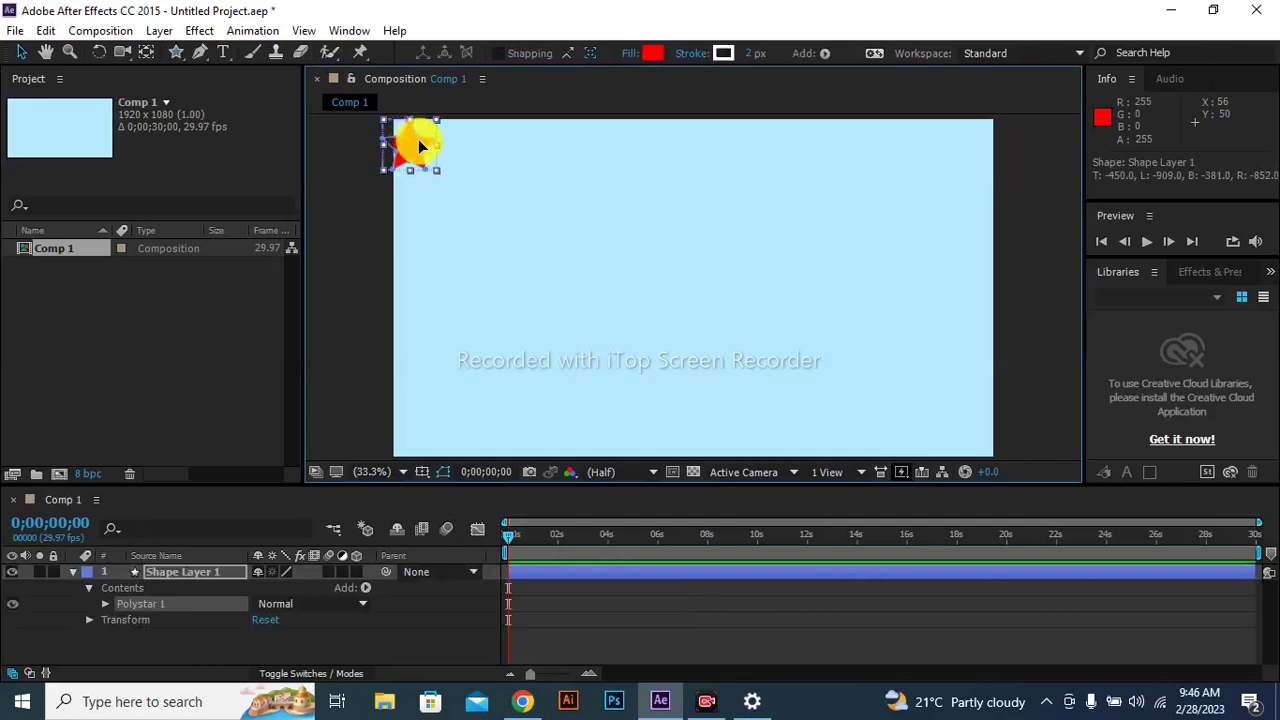
drag(419, 141, 418, 146)
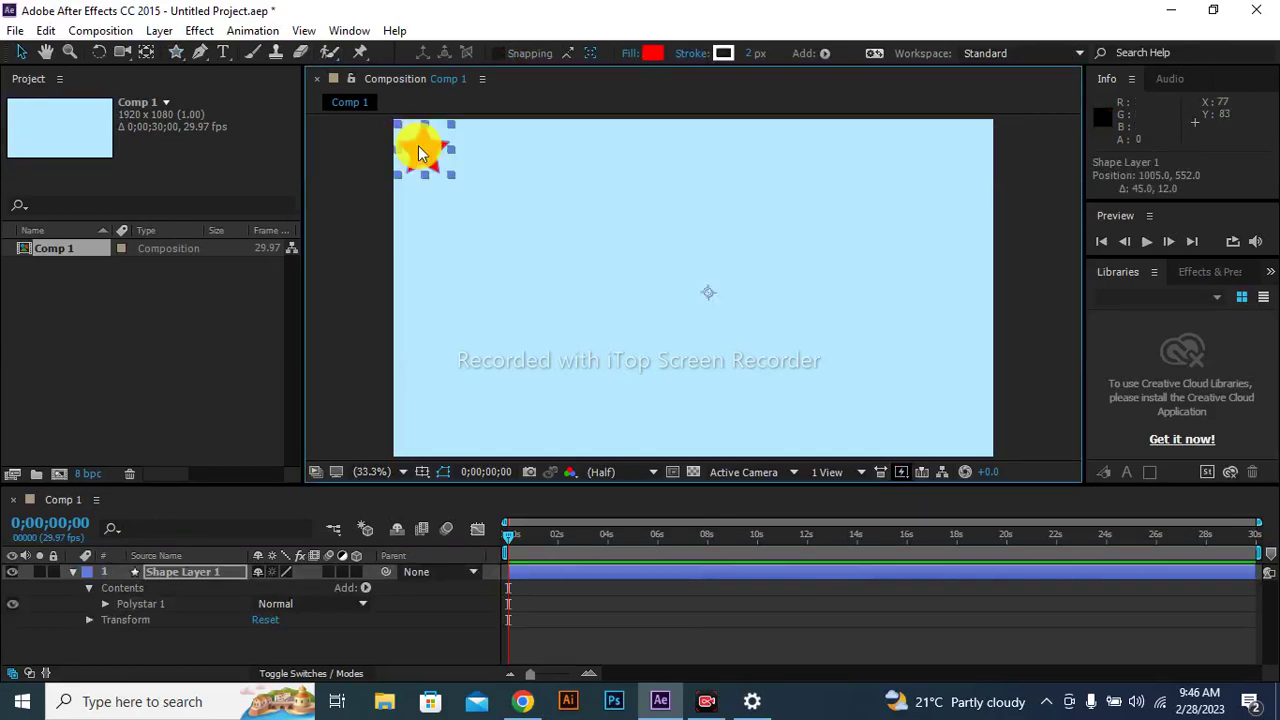
- Move the star layer's anchor point from the composition's middle to the centre of the star
click(146, 54)
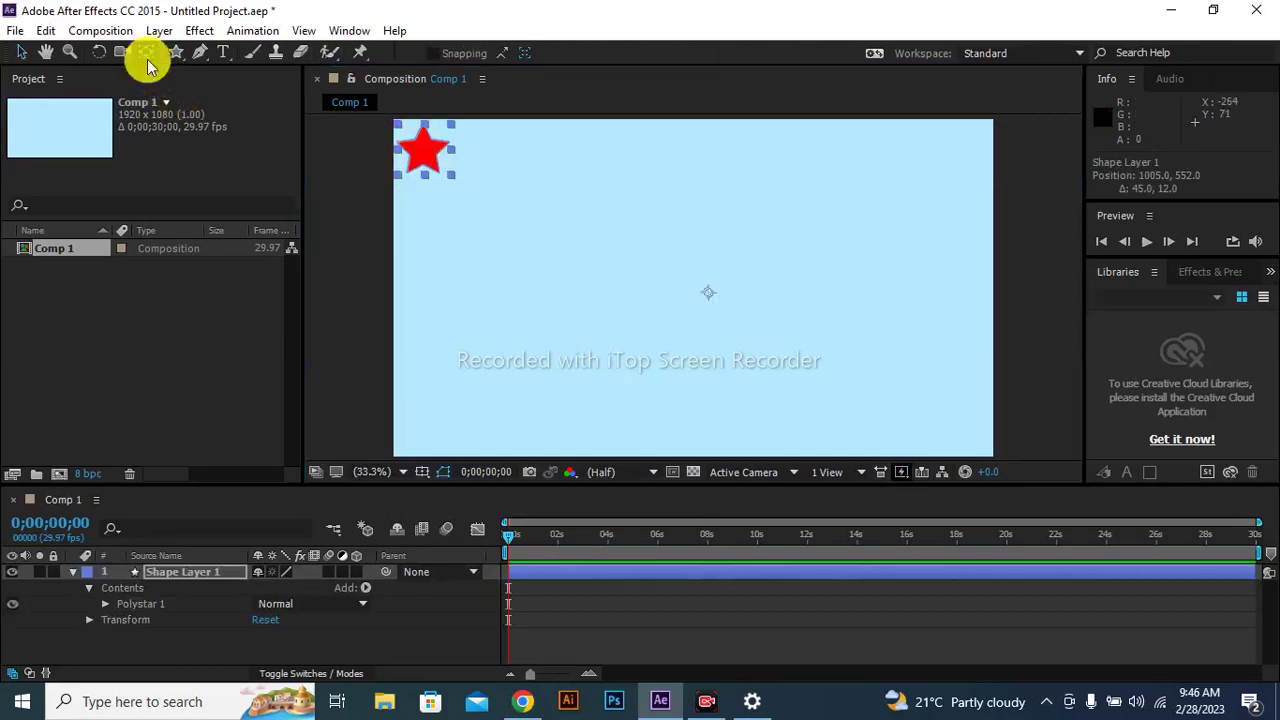
drag(708, 292, 421, 148)
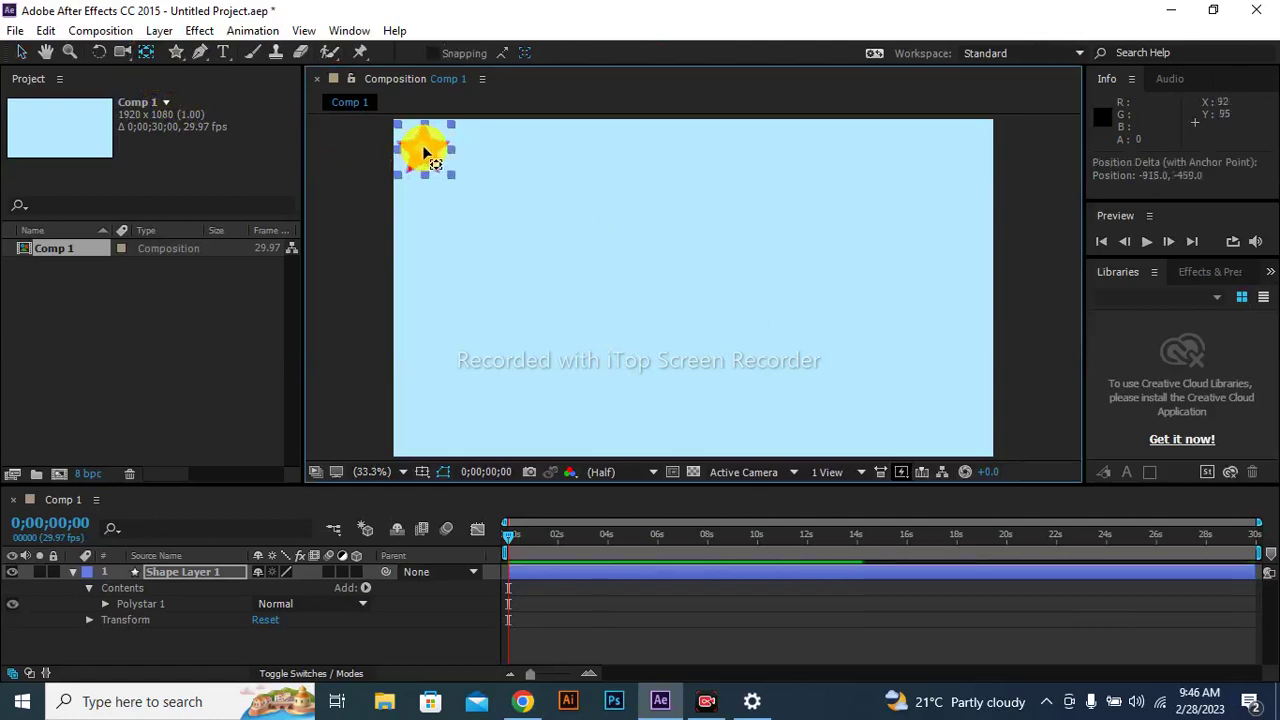
click(432, 53)
drag(423, 144, 425, 150)
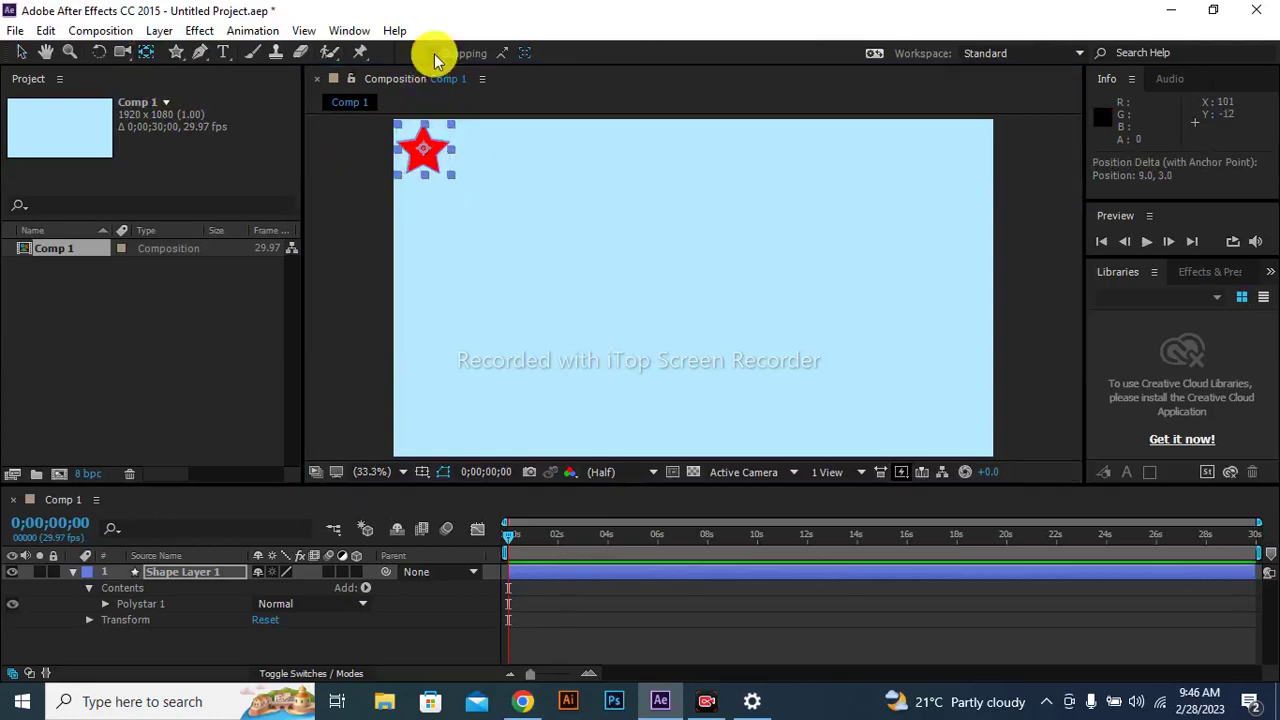
key(v)
click(432, 214)
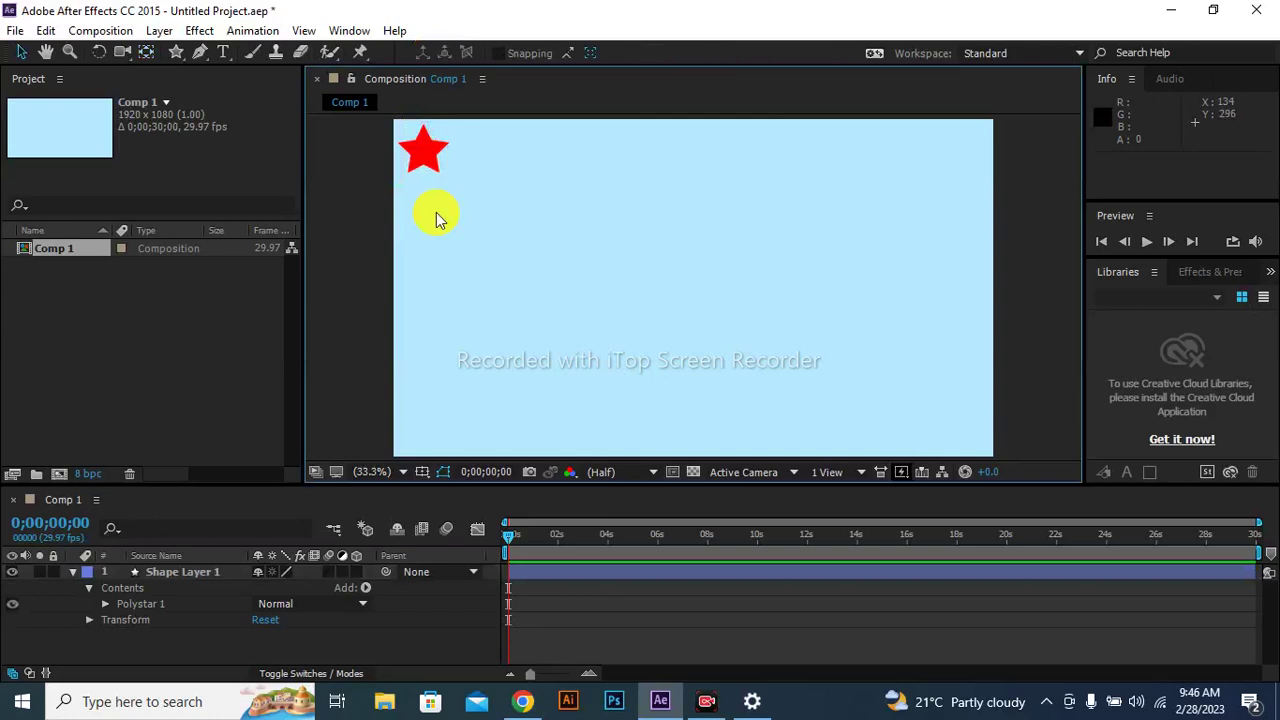
- Keyframe the star's position at 0 seconds, and at 8 seconds move it to the lower-right corner, about 1818, 972.5
key(p)
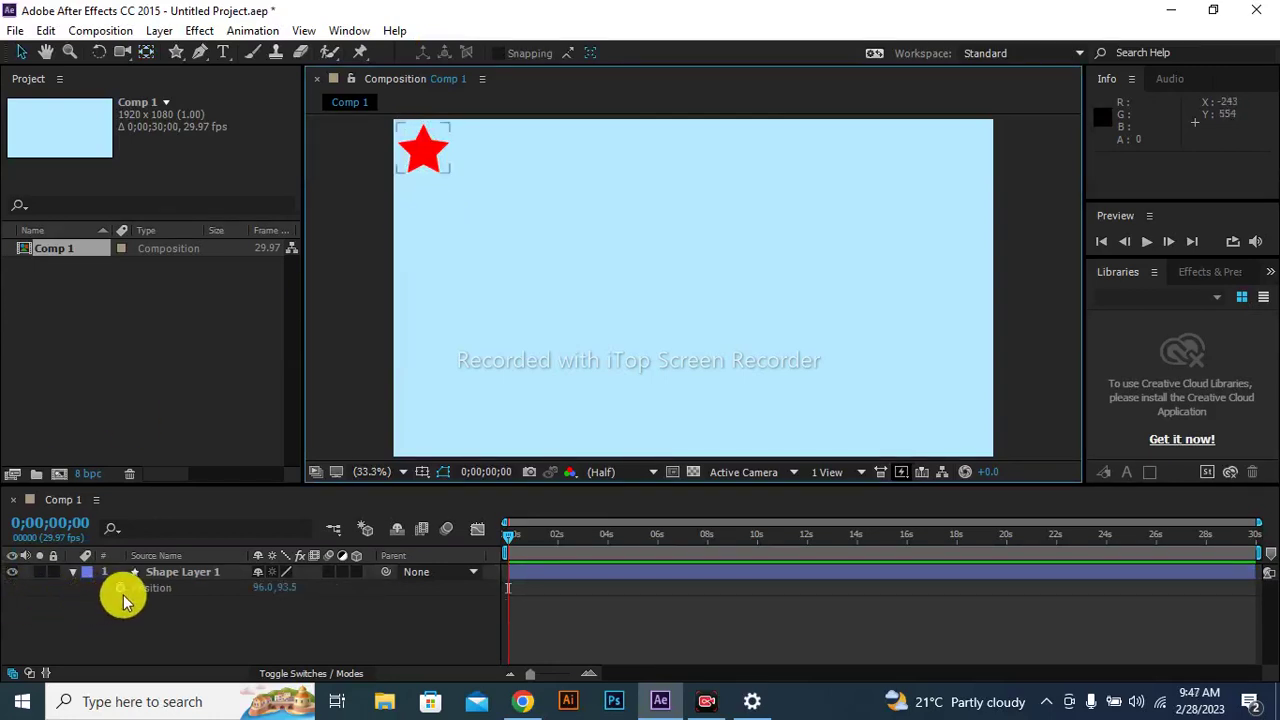
click(120, 588)
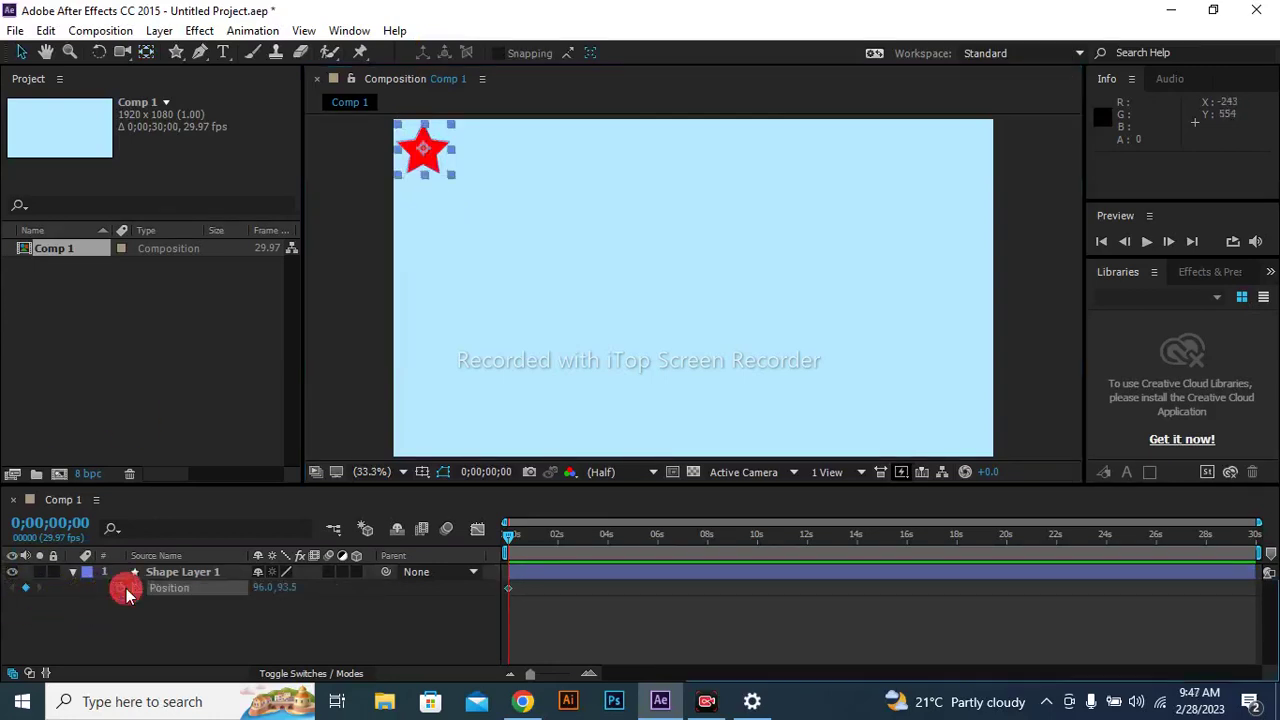
click(707, 541)
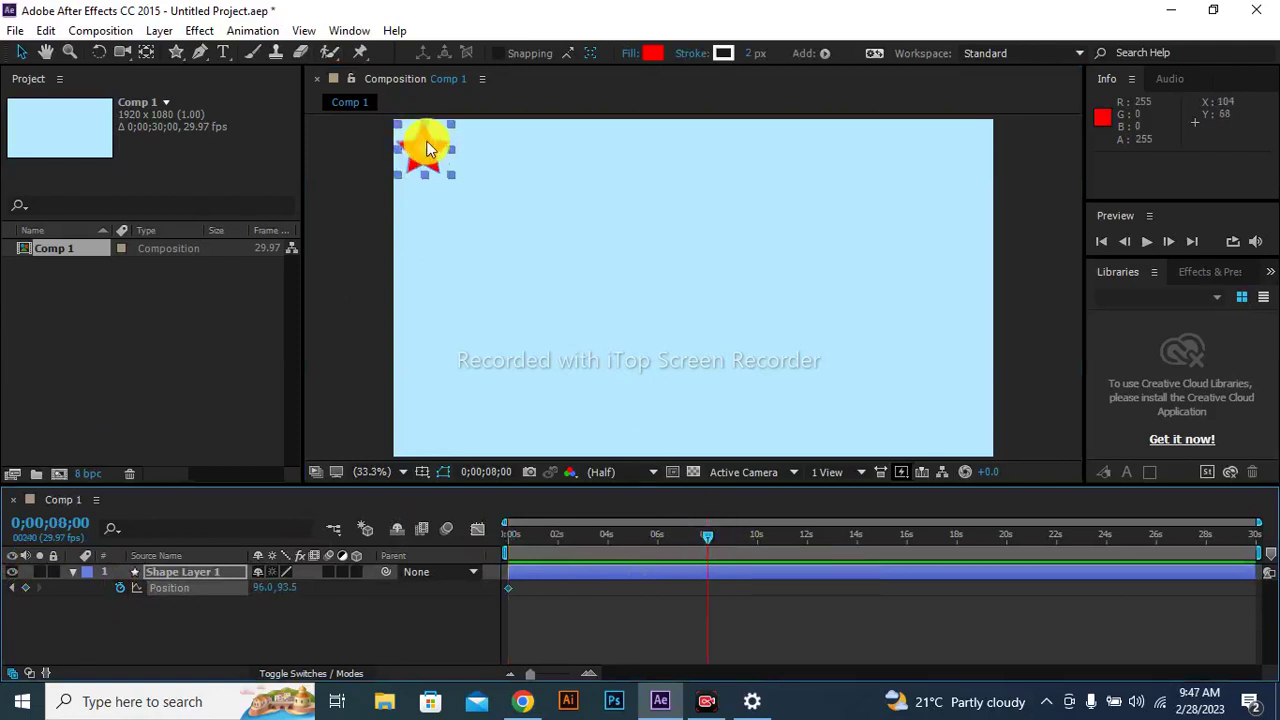
drag(426, 145, 965, 419)
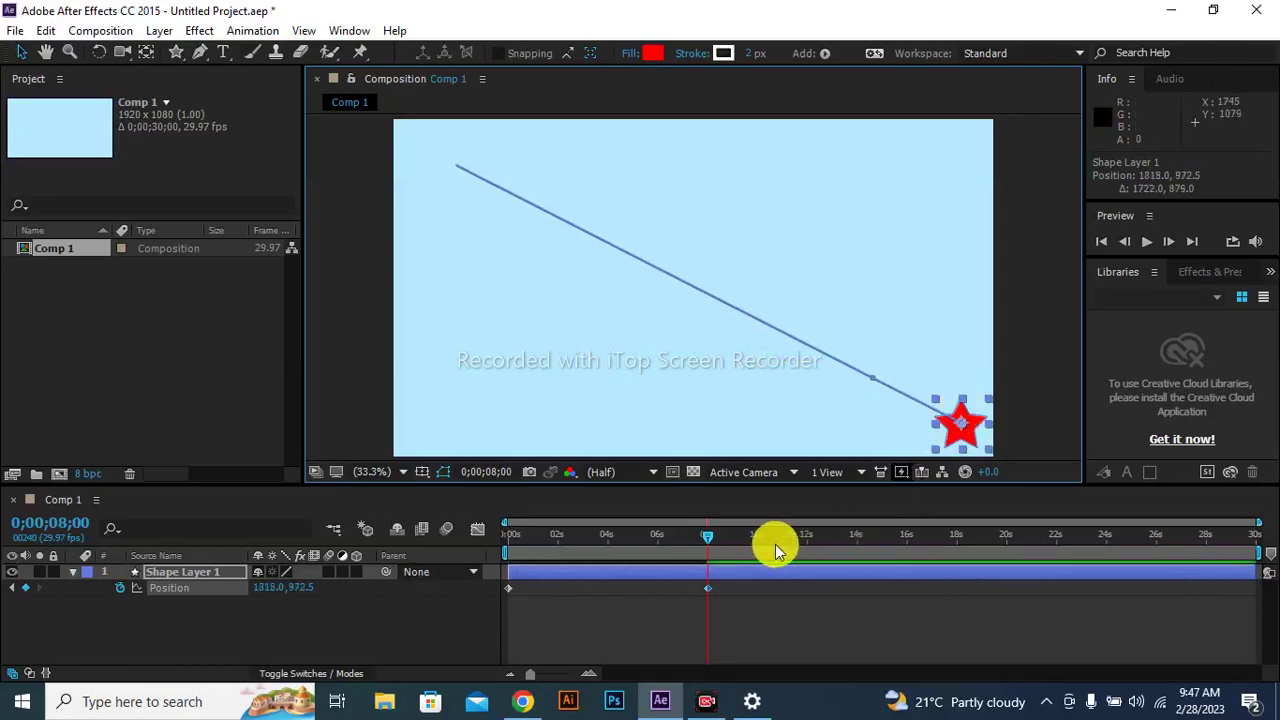
- Set the star's scale to 50% at 0 seconds and enable scale keyframing there
drag(706, 531, 503, 529)
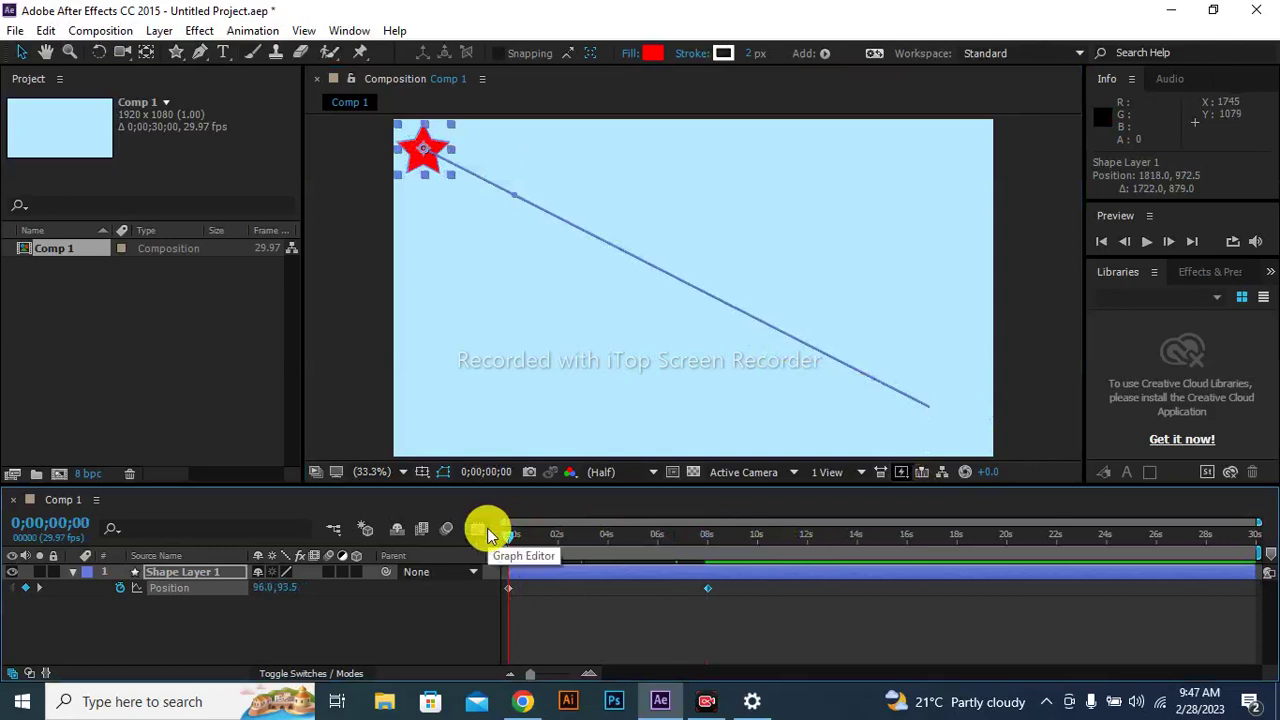
key(s)
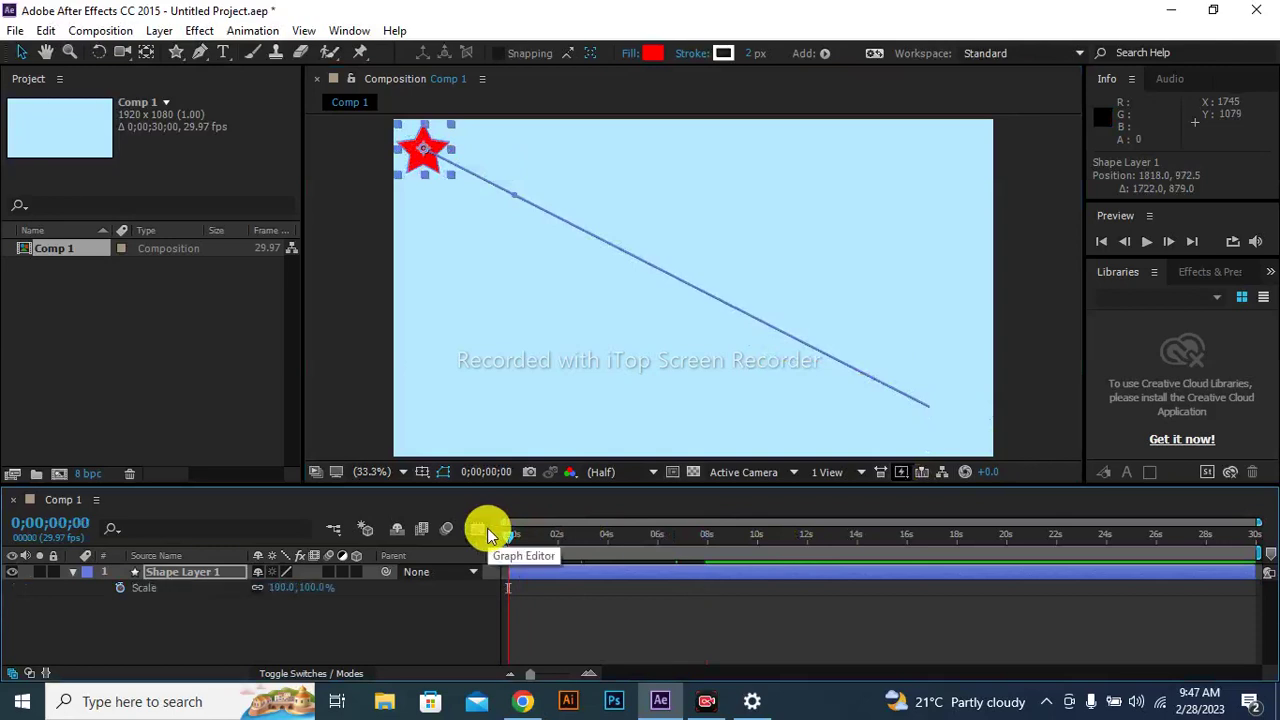
click(287, 588)
text(50)
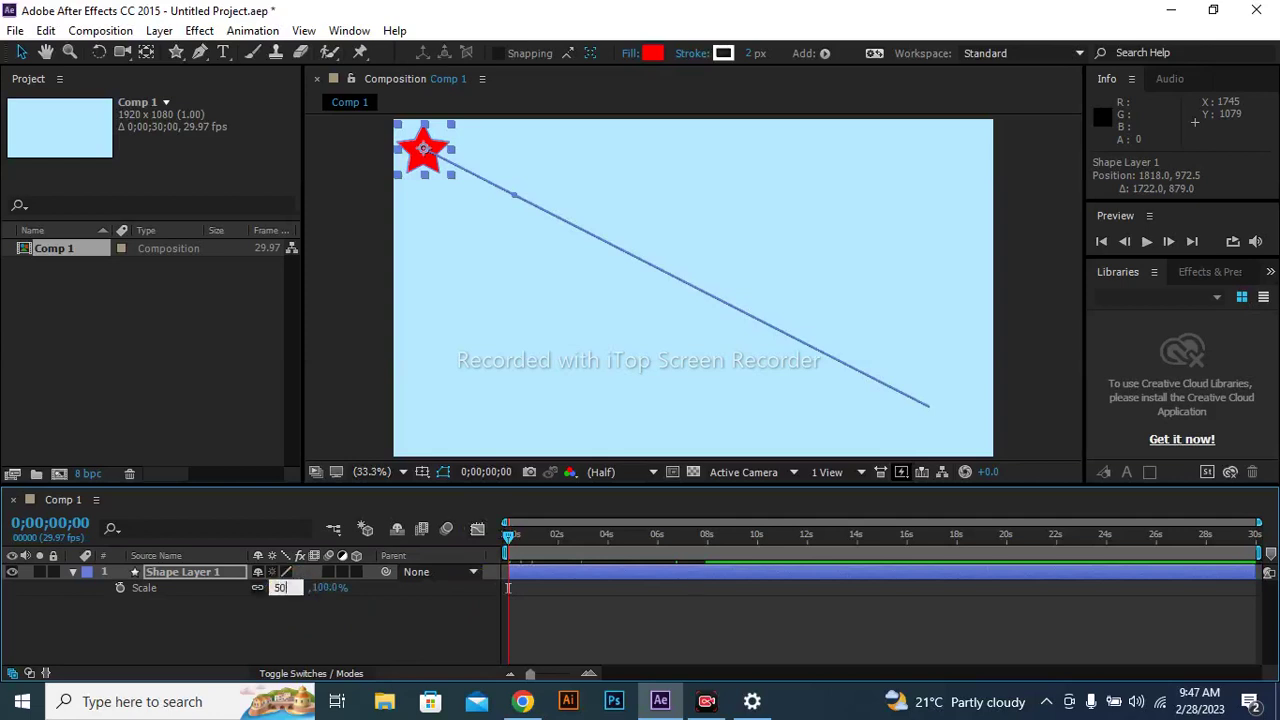
click(121, 589)
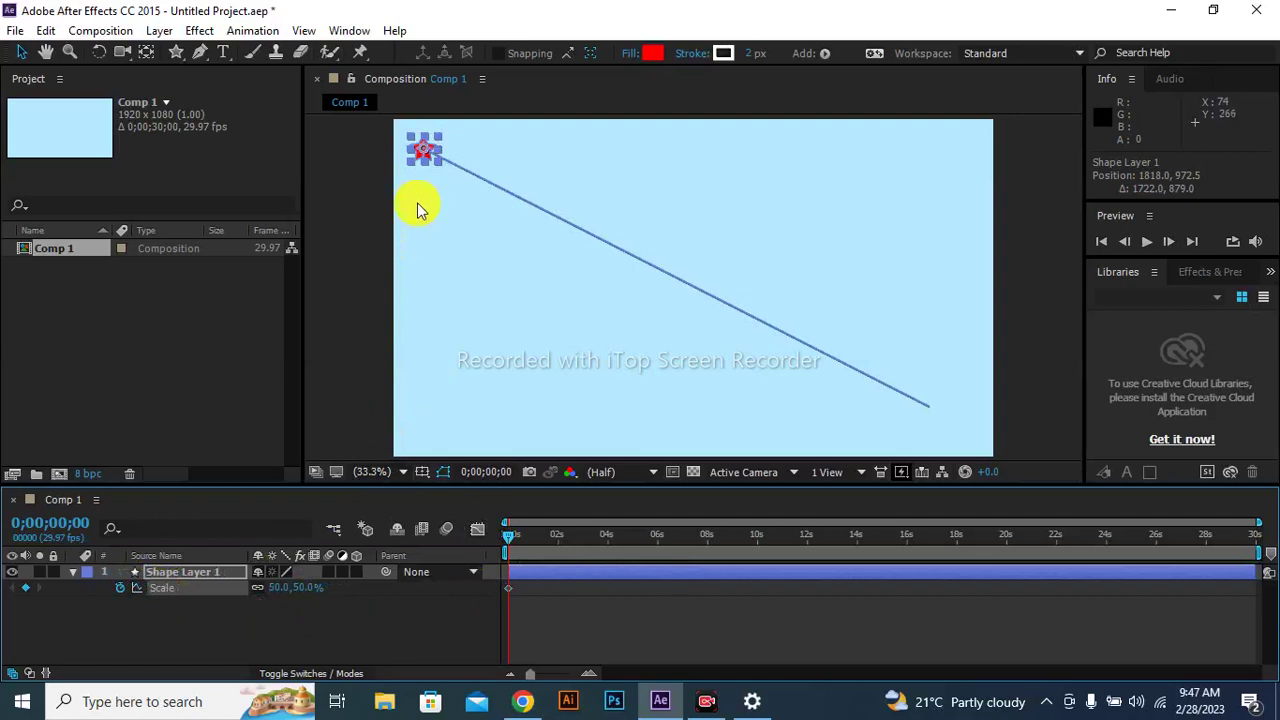
- Set the star's scale to 100% at 8 seconds
click(707, 541)
drag(707, 541, 709, 545)
click(707, 547)
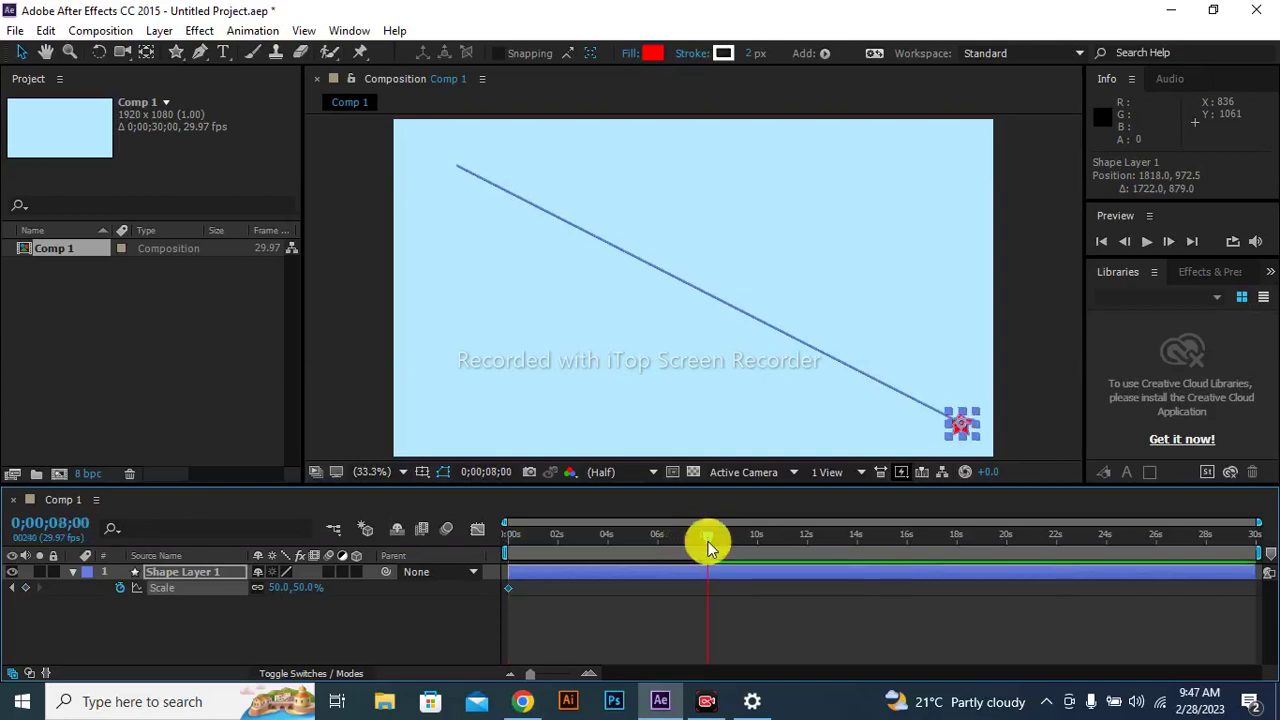
click(279, 588)
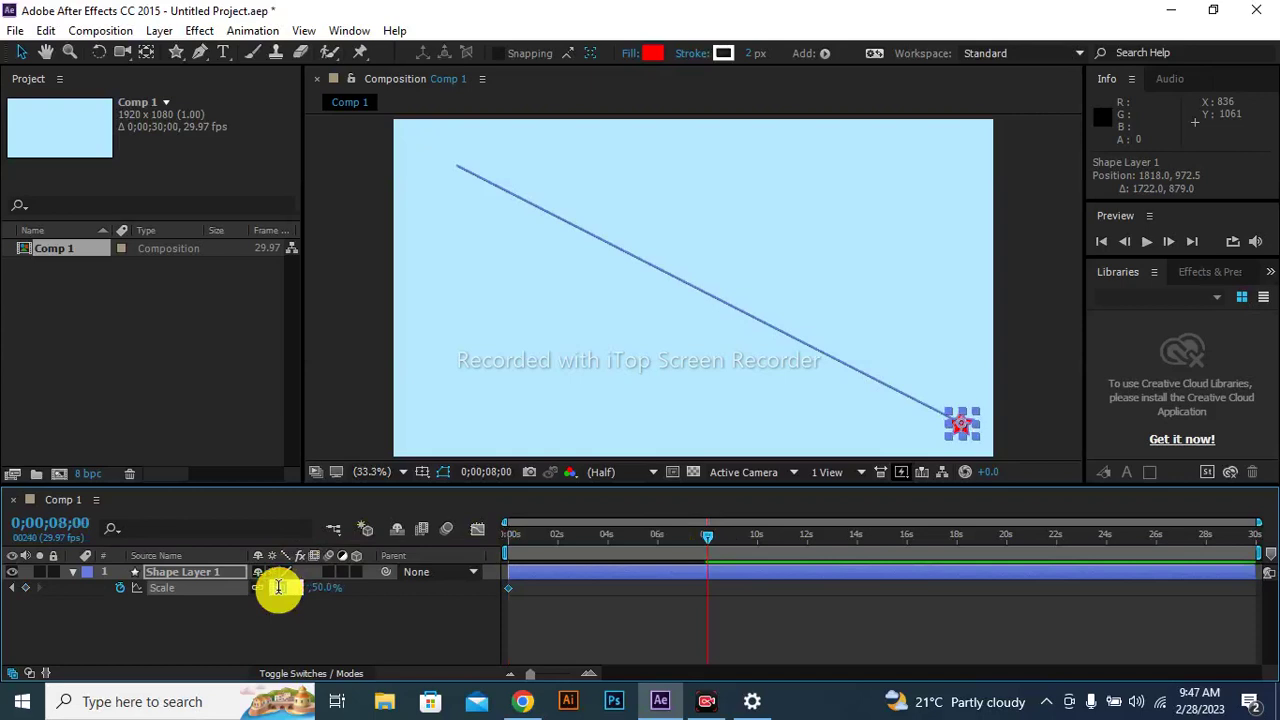
text(100)
key(Return)
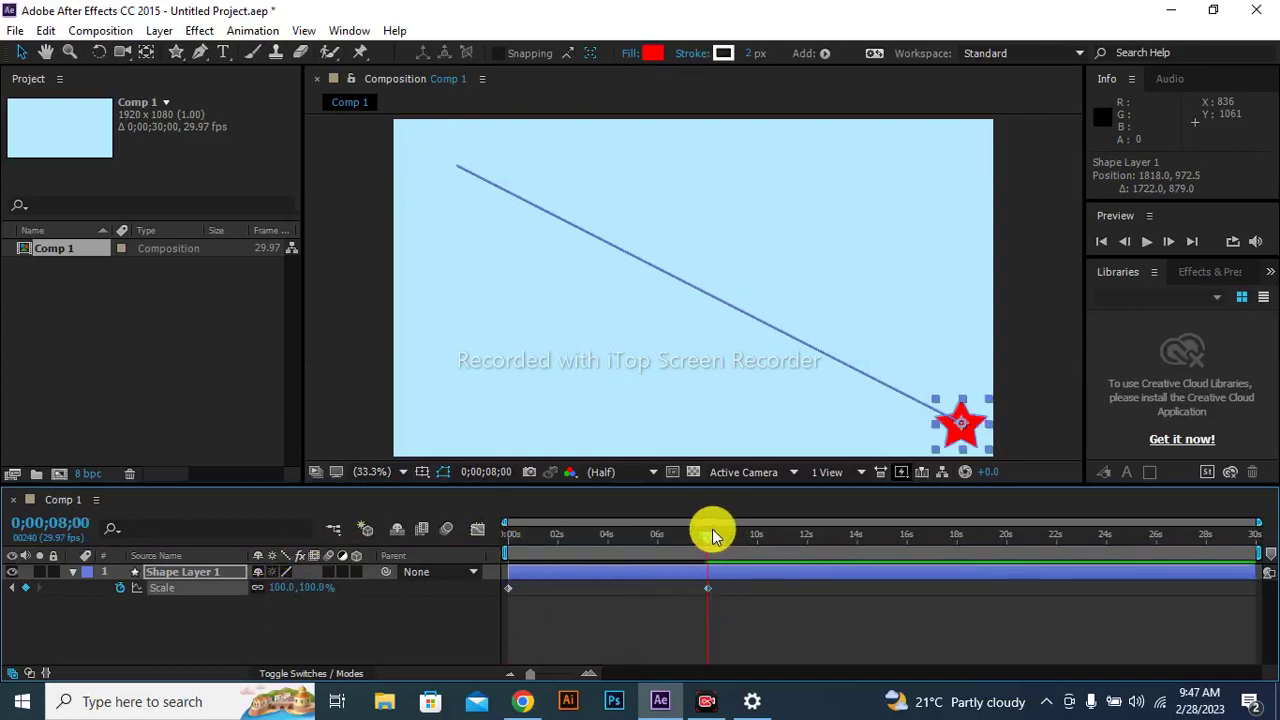
- Preview the star's position and scale animation from the start, and return to 0 seconds
drag(663, 531, 476, 522)
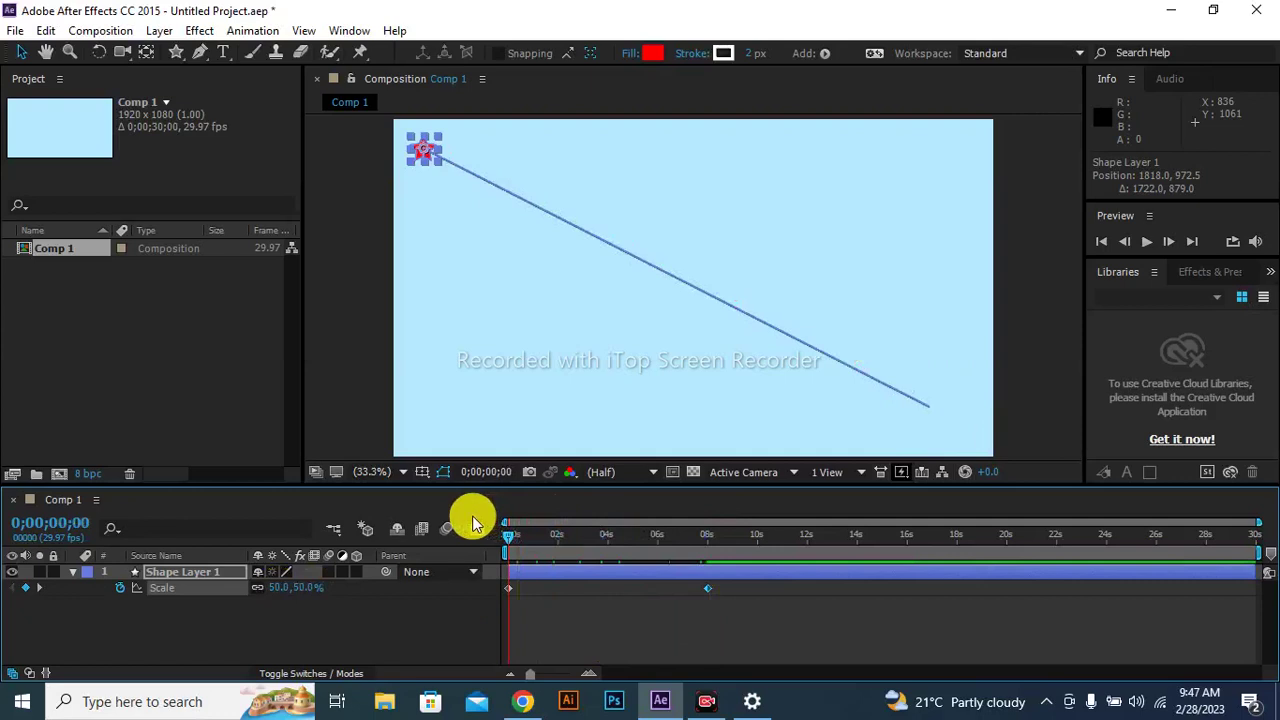
key(space)
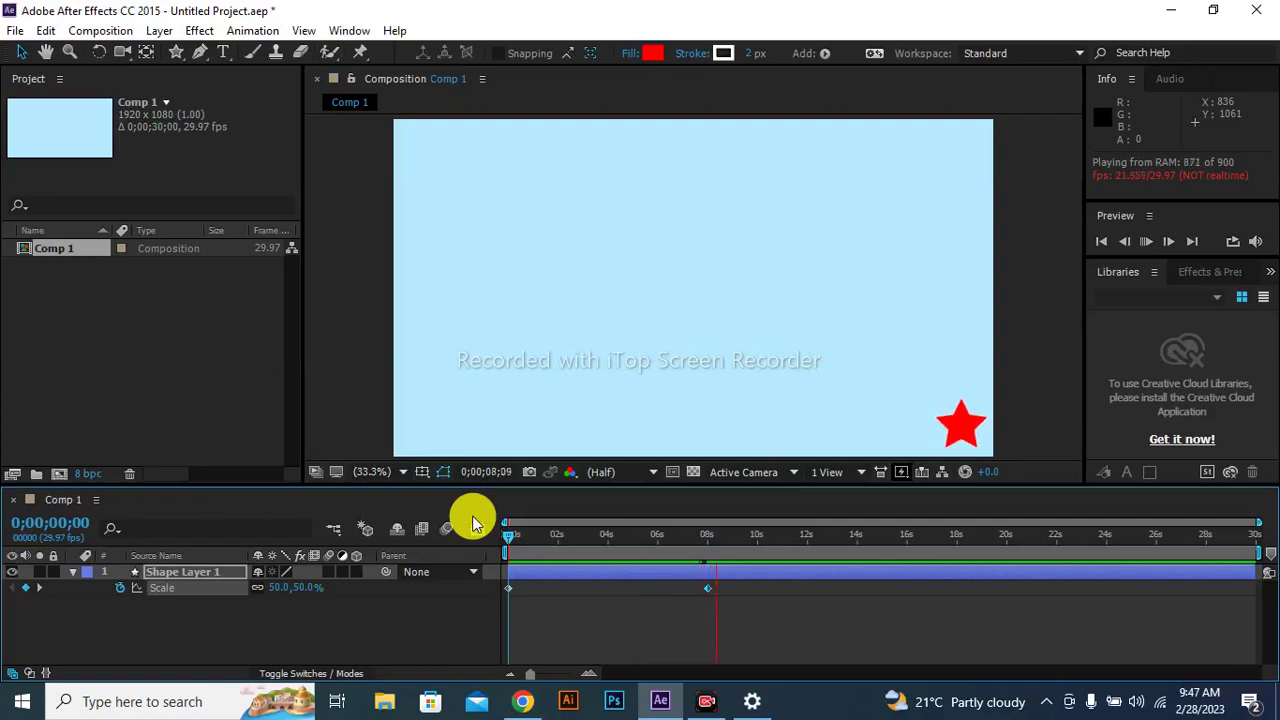
click(508, 534)
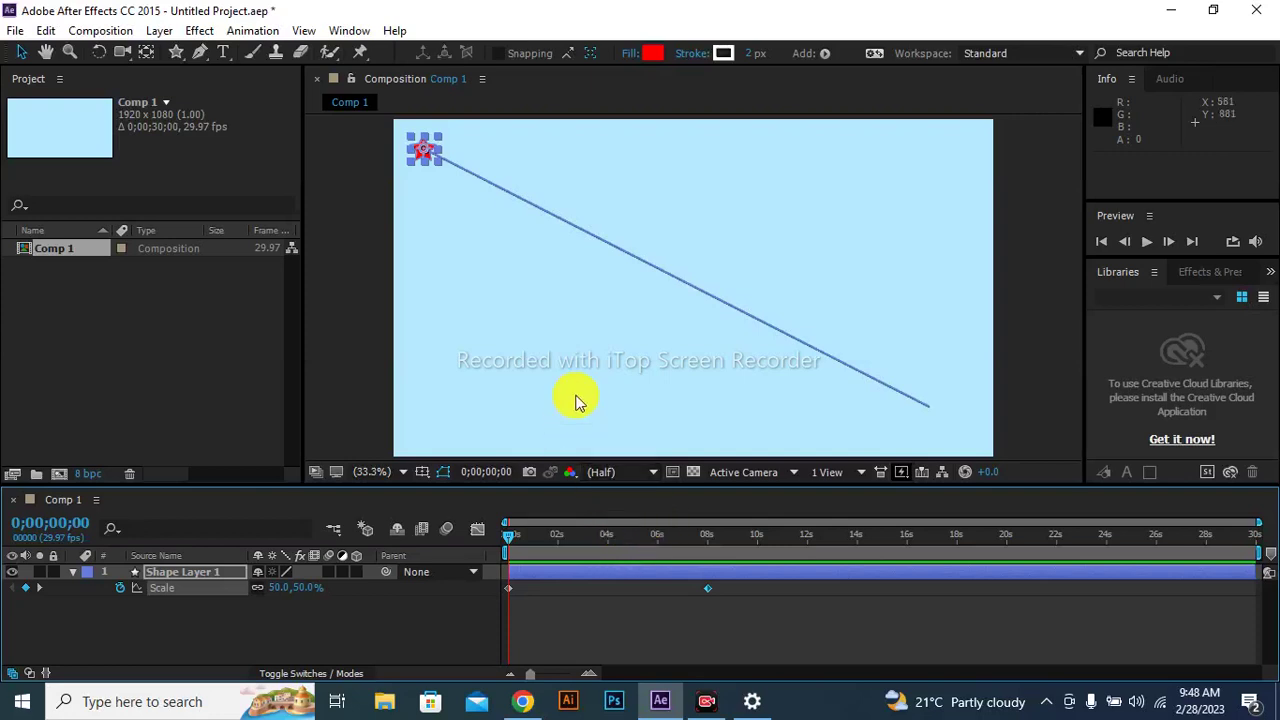
click(440, 348)
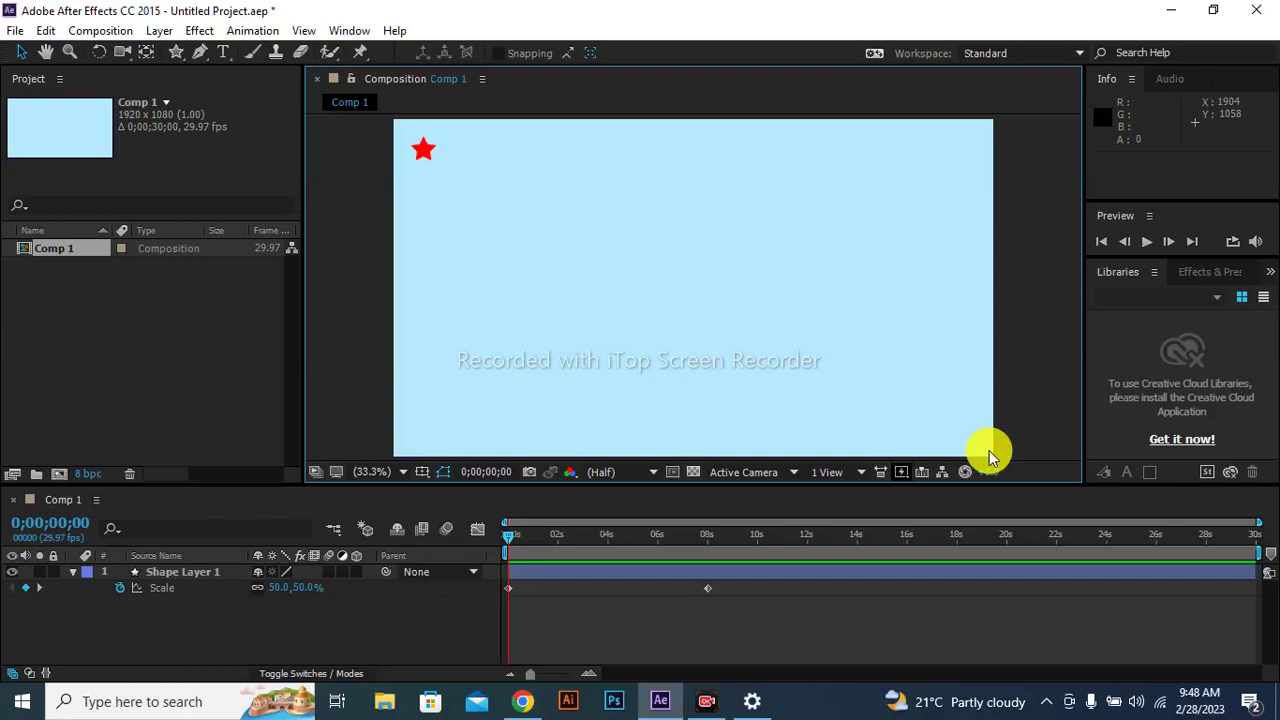
- Set the star's opacity to 0% at 0 seconds and enable opacity keyframing there
key(t)
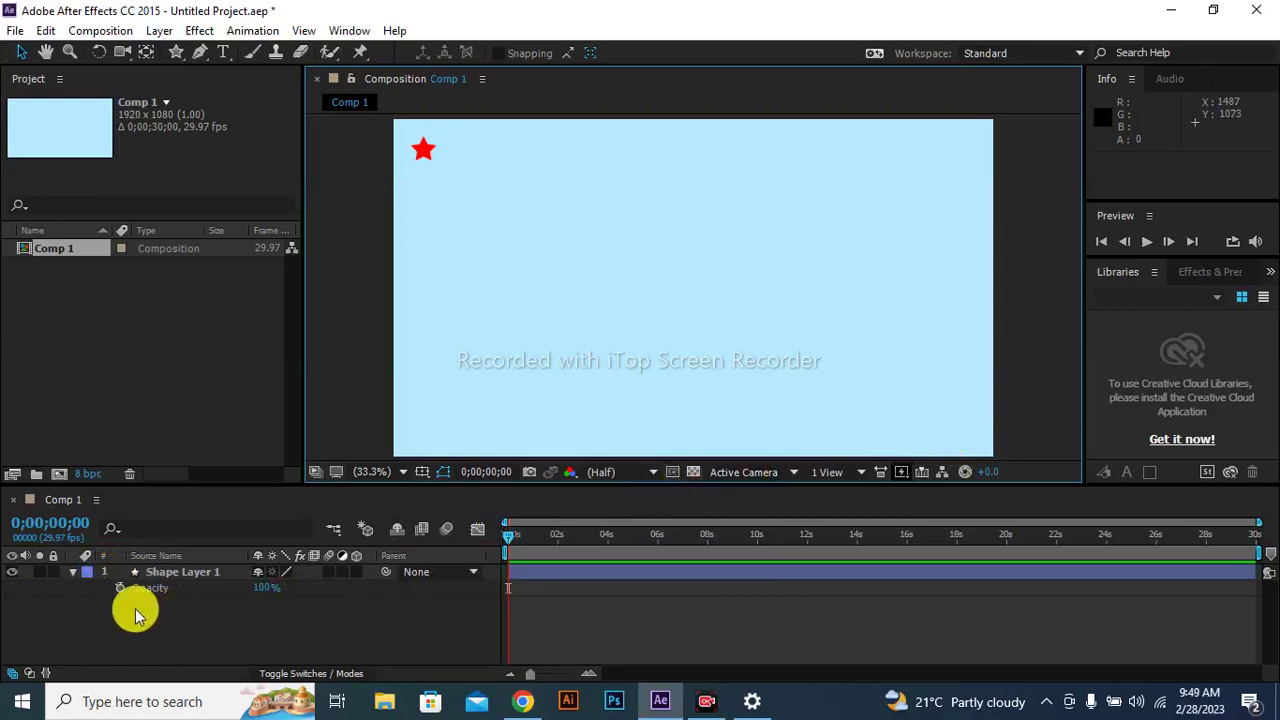
click(261, 590)
text(0)
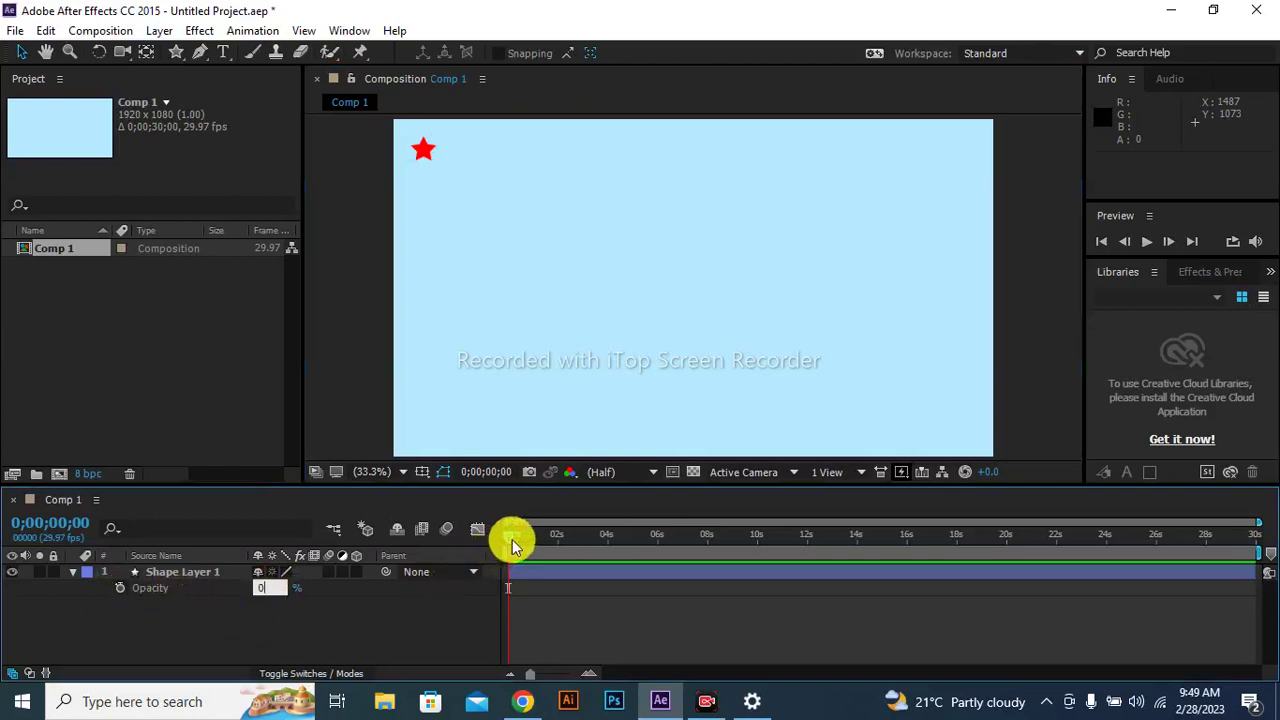
click(120, 590)
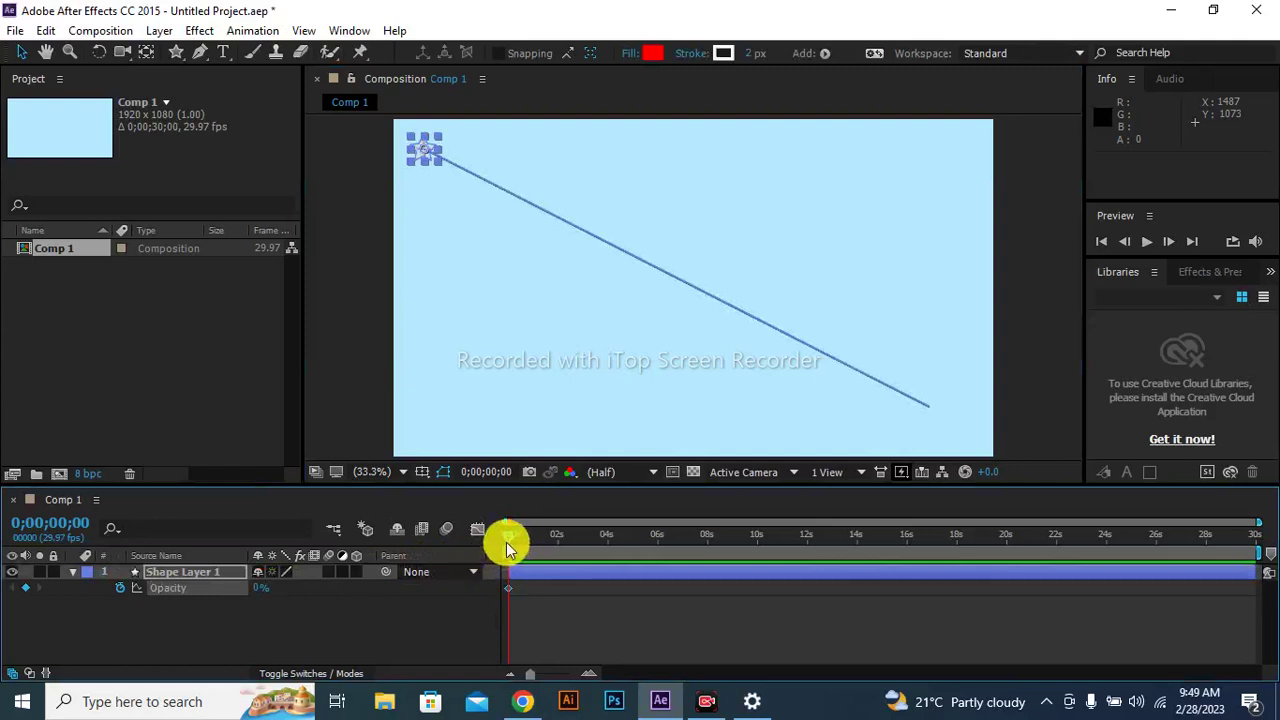
- Set the star's opacity to 100% at 0;00;00;06
drag(509, 544, 518, 546)
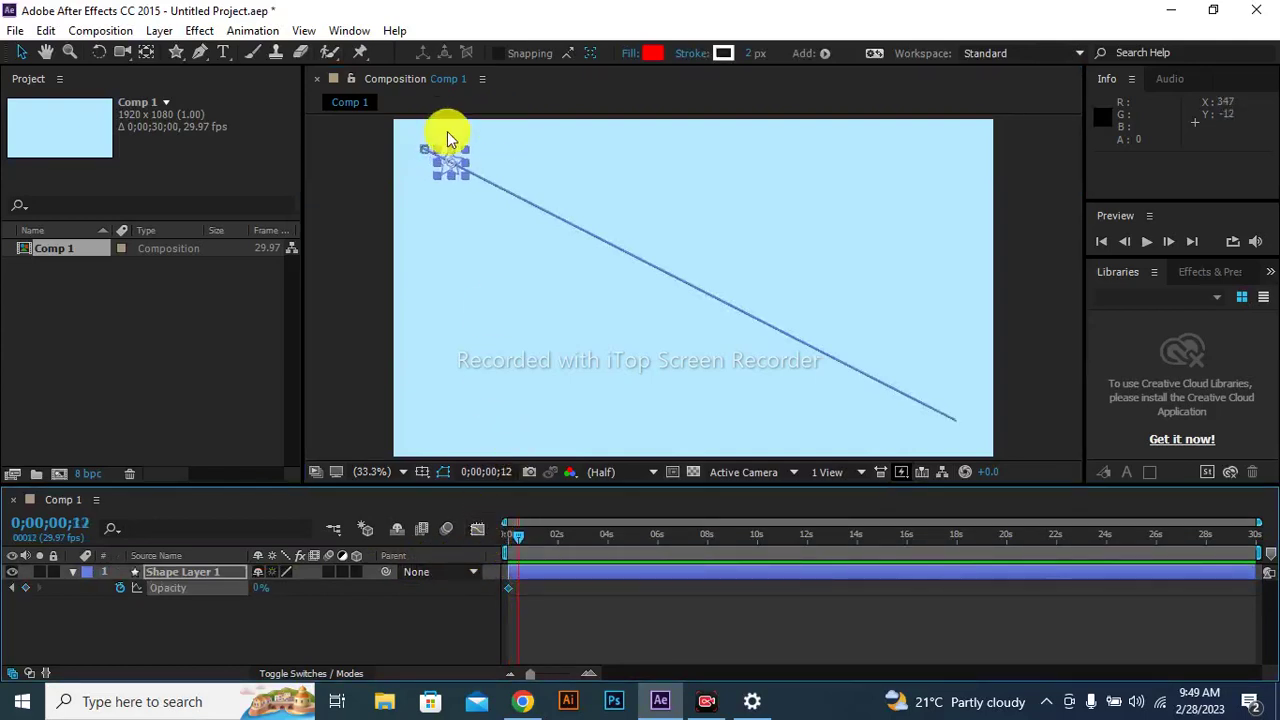
drag(524, 531, 516, 532)
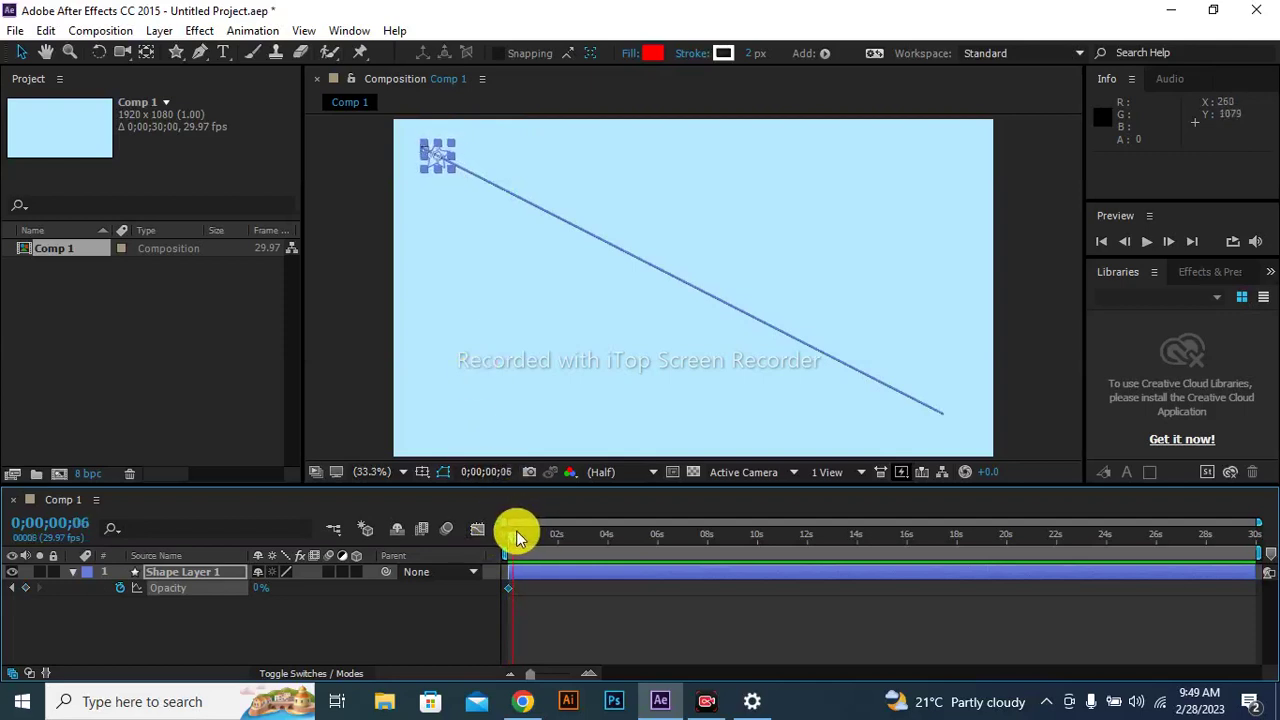
click(253, 597)
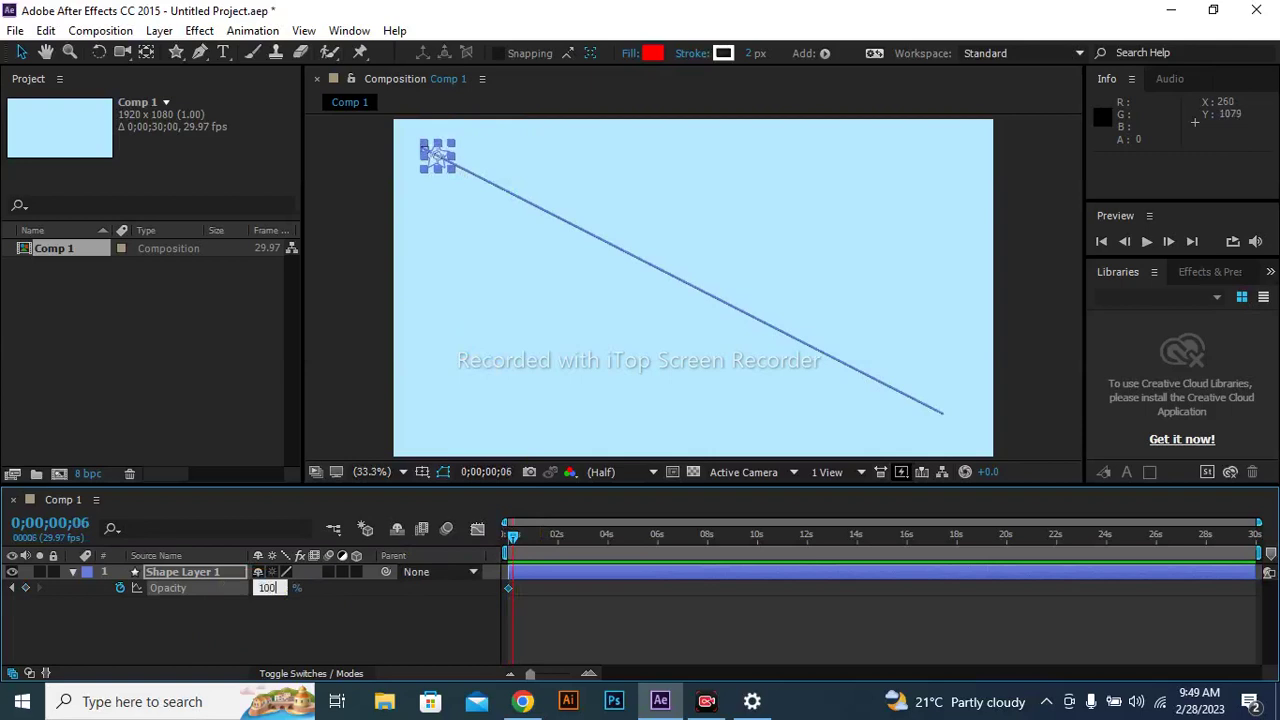
click(256, 593)
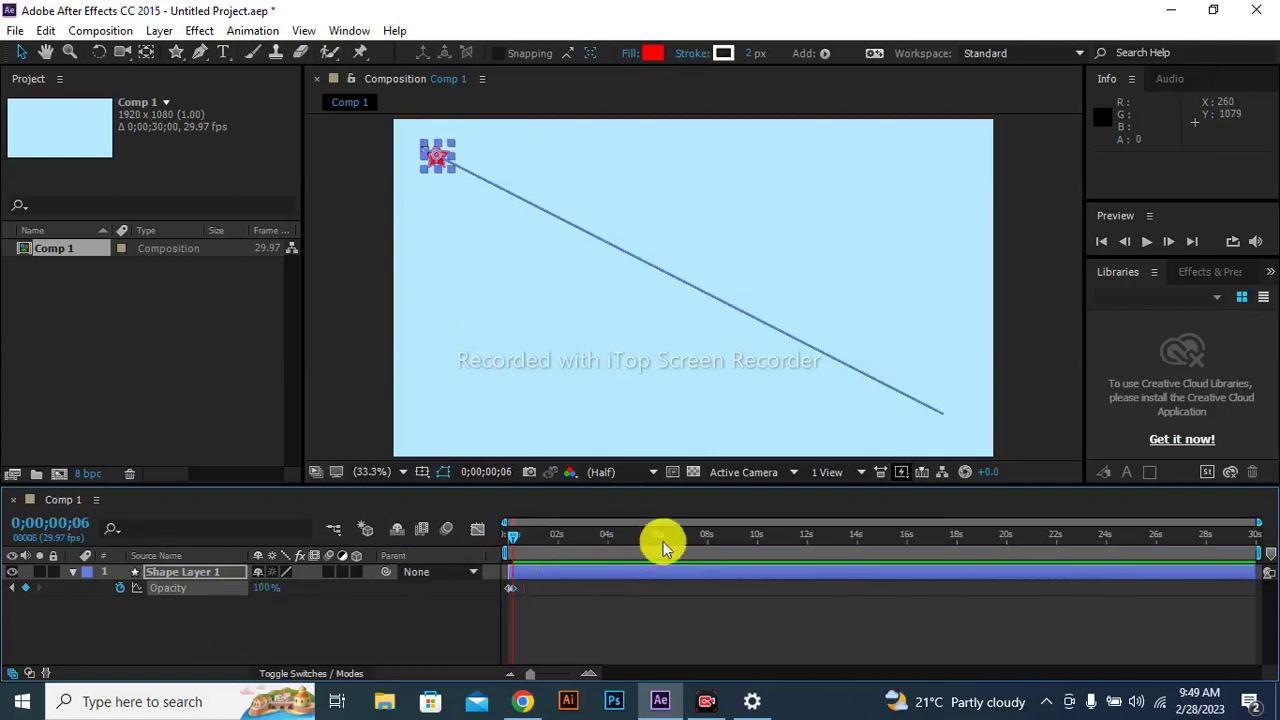
- Set the star's opacity to 0% at 0;00;08;10, add an opacity keyframe near 8 seconds, and return to the start
click(707, 544)
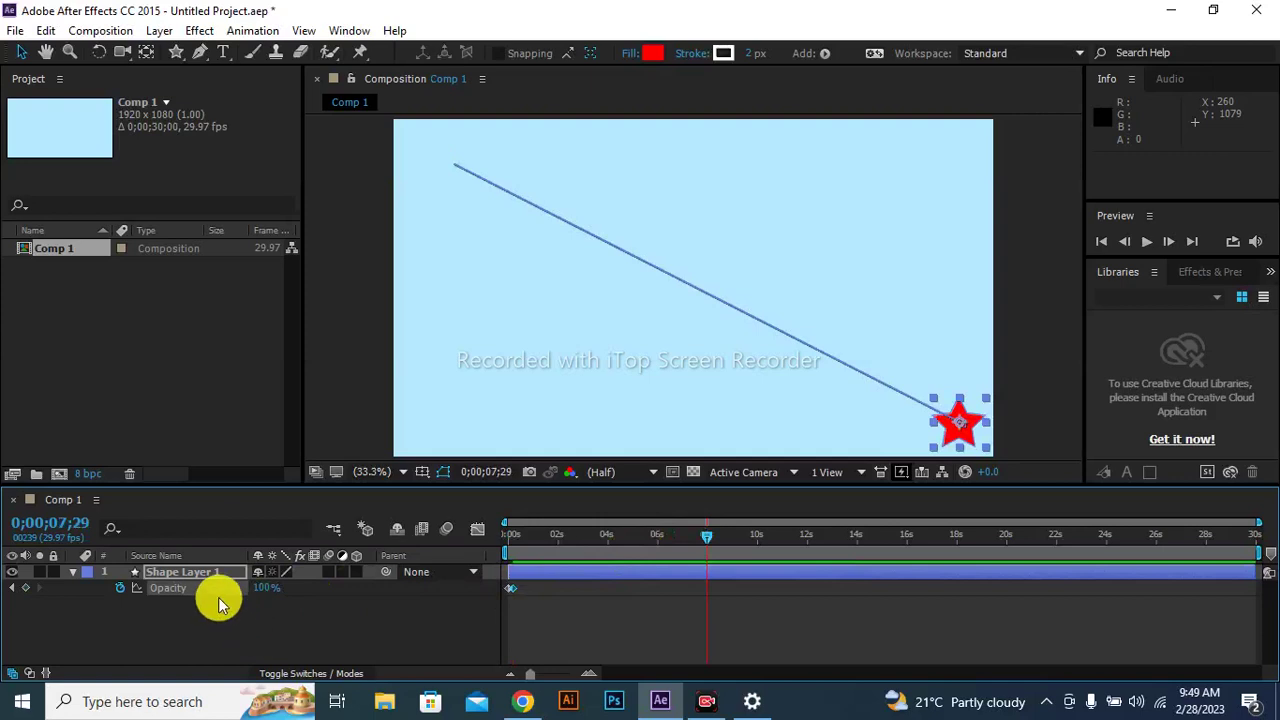
drag(708, 543, 716, 539)
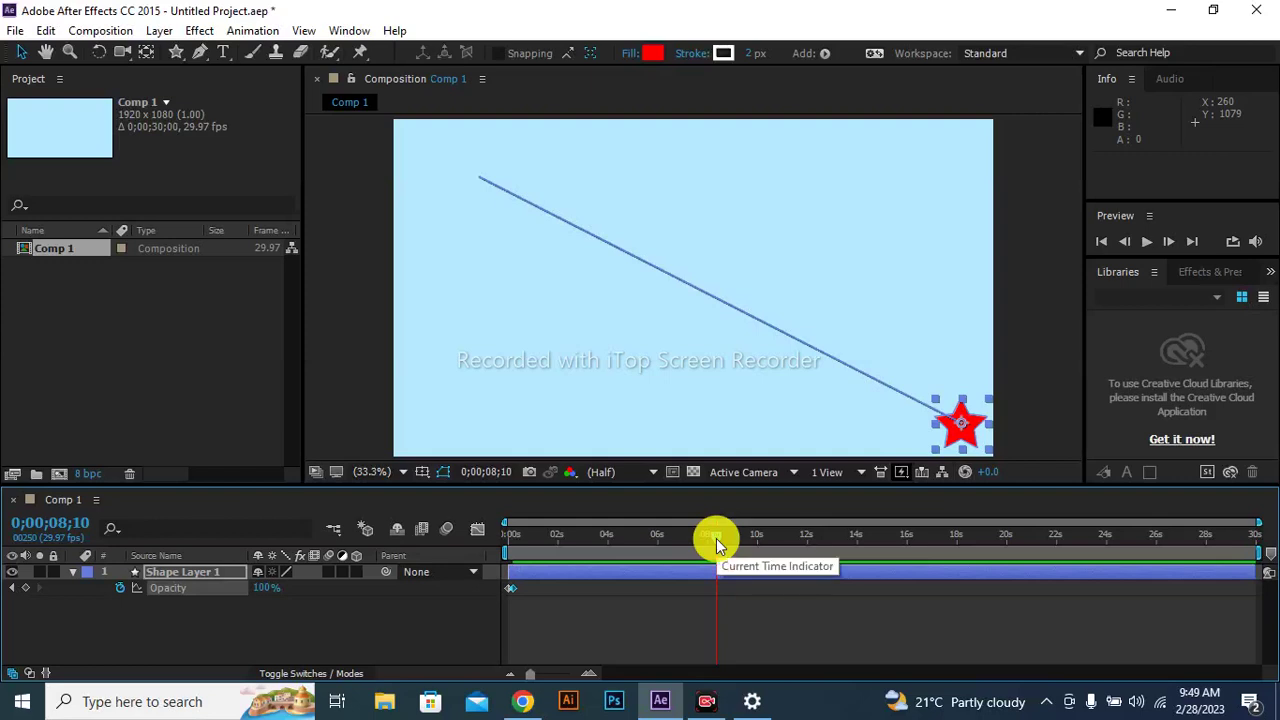
click(261, 589)
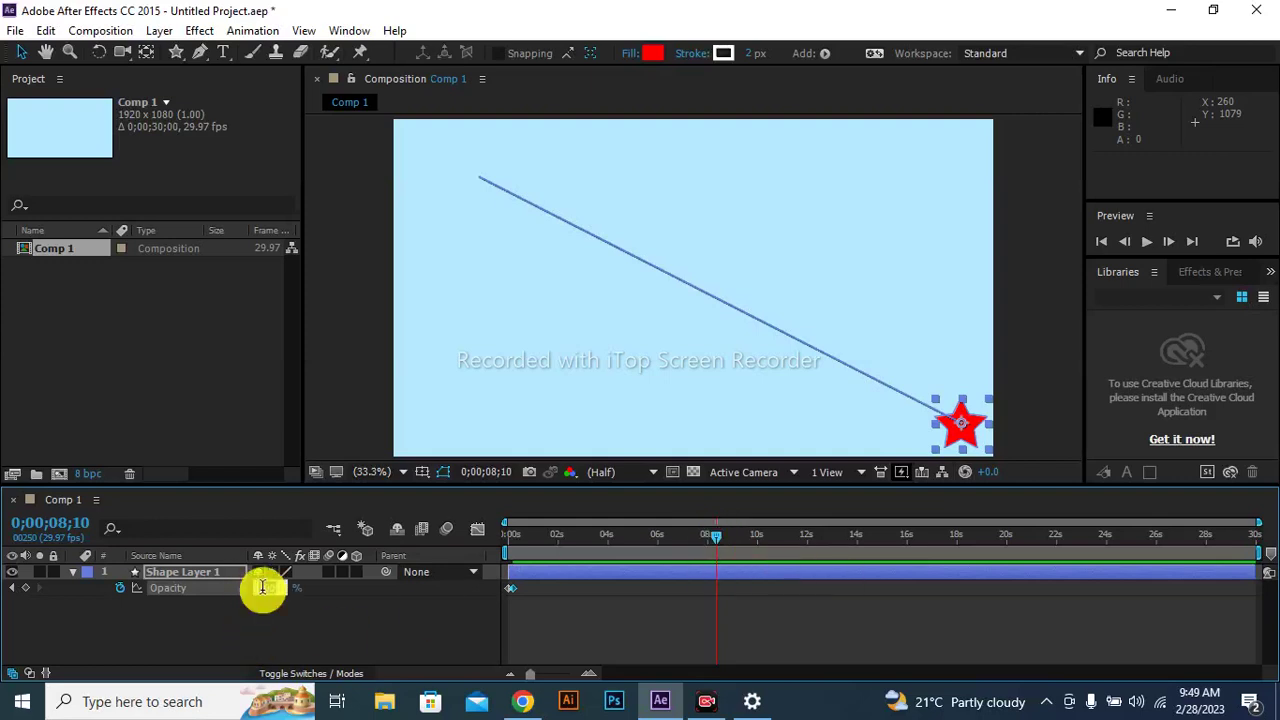
text(0)
key(Return)
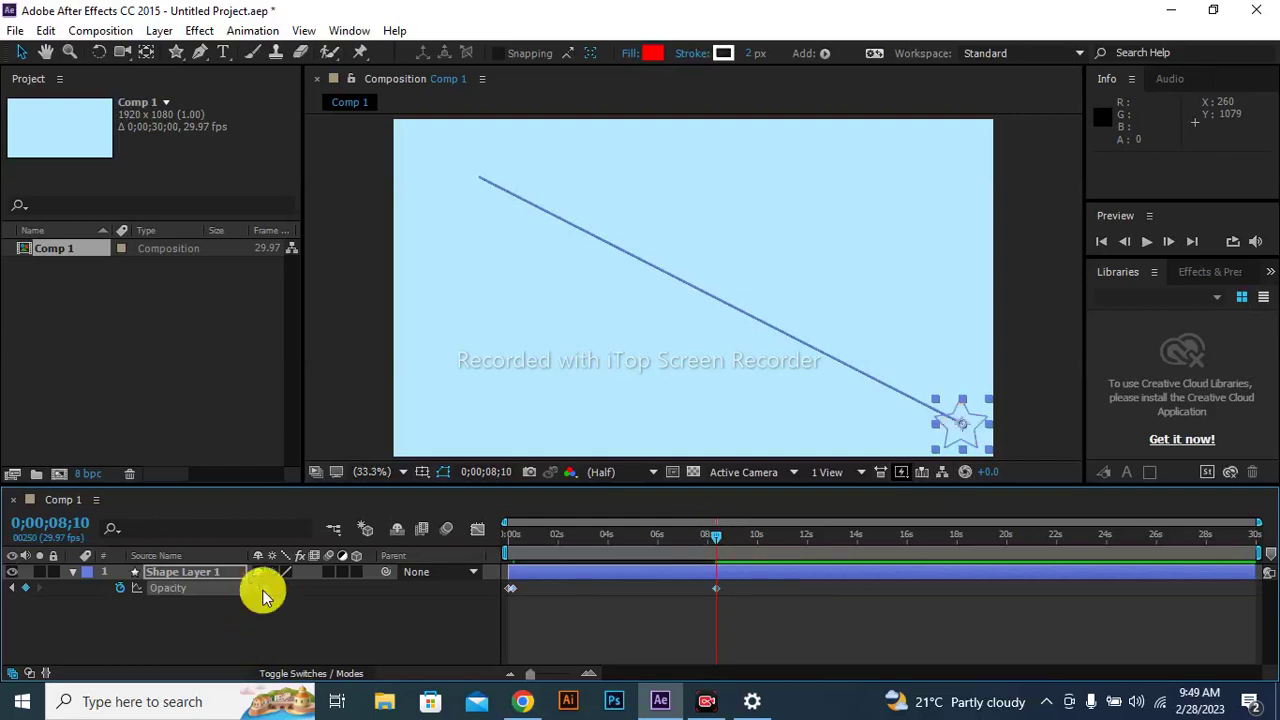
drag(715, 537, 447, 532)
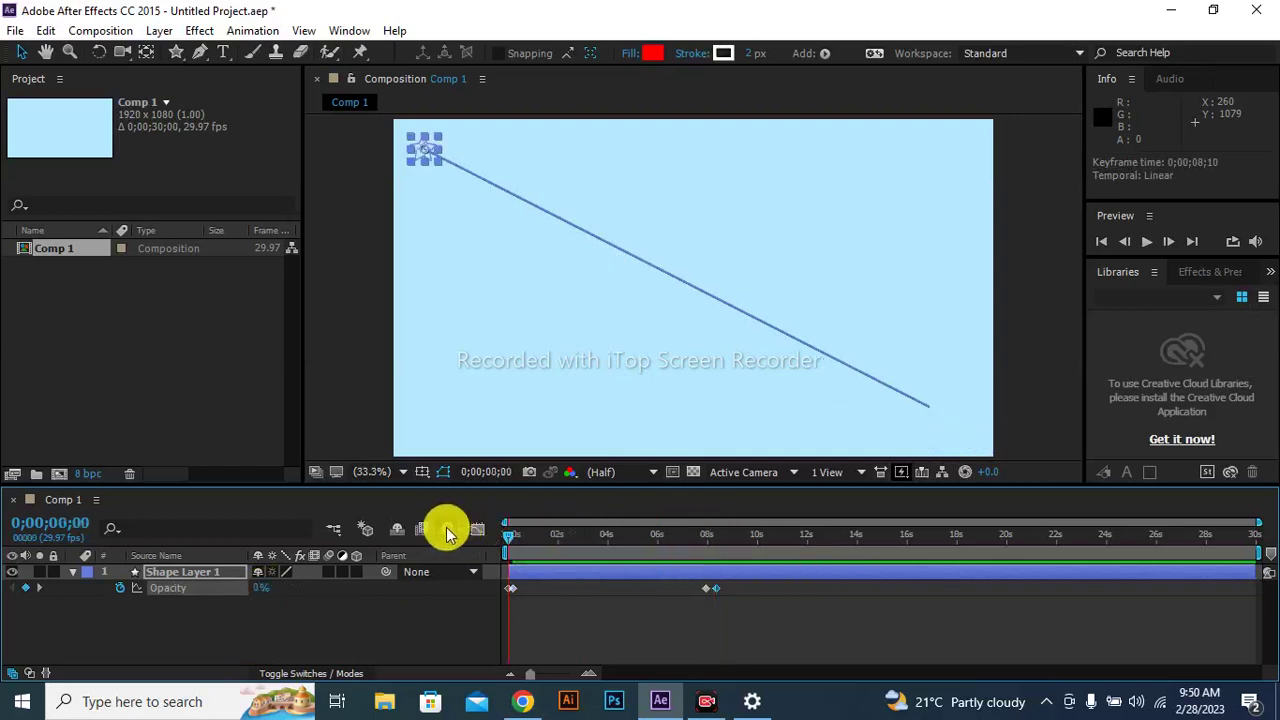
- Preview the star's opacity fades from the start, and return to 0 seconds
click(474, 402)
key(space)
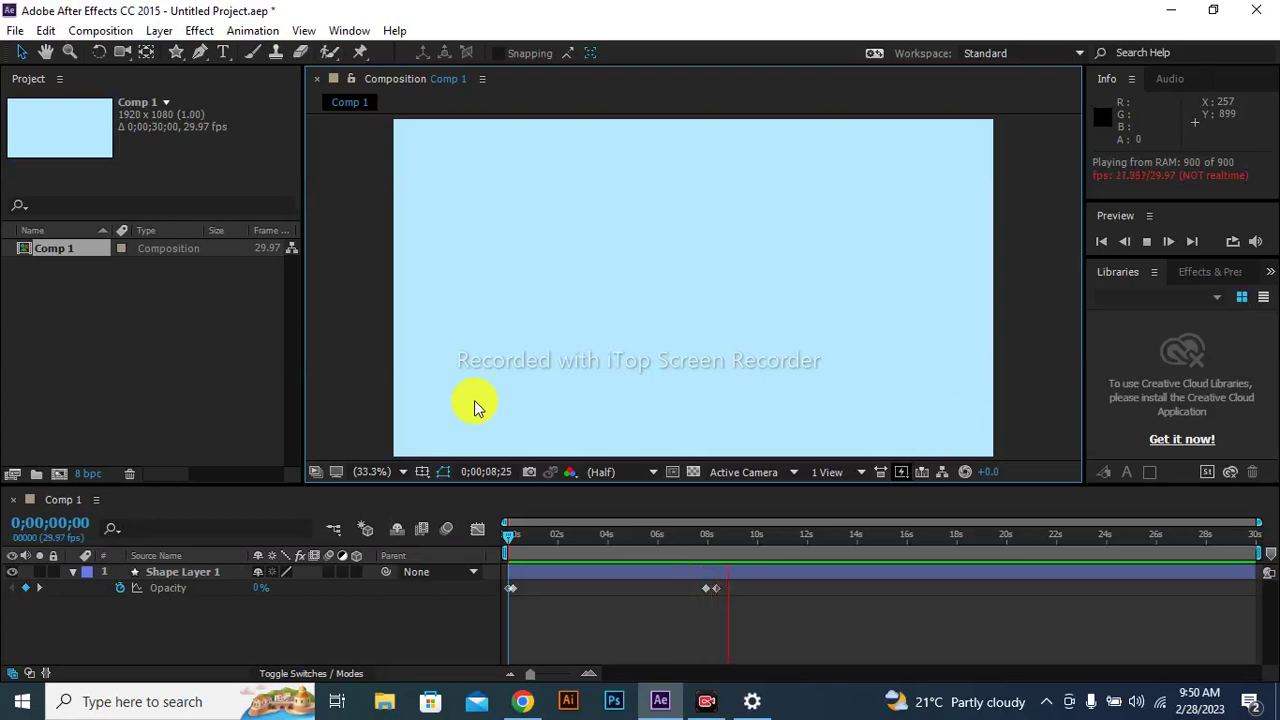
click(474, 405)
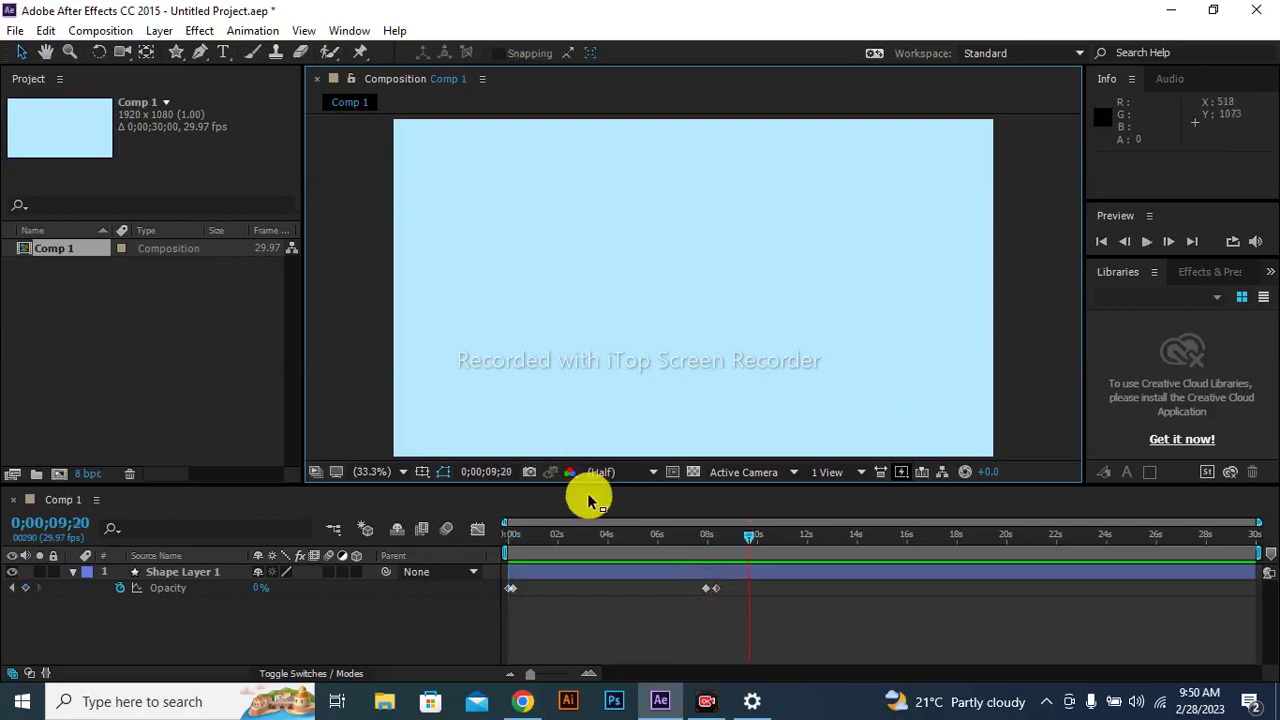
drag(560, 540, 486, 535)
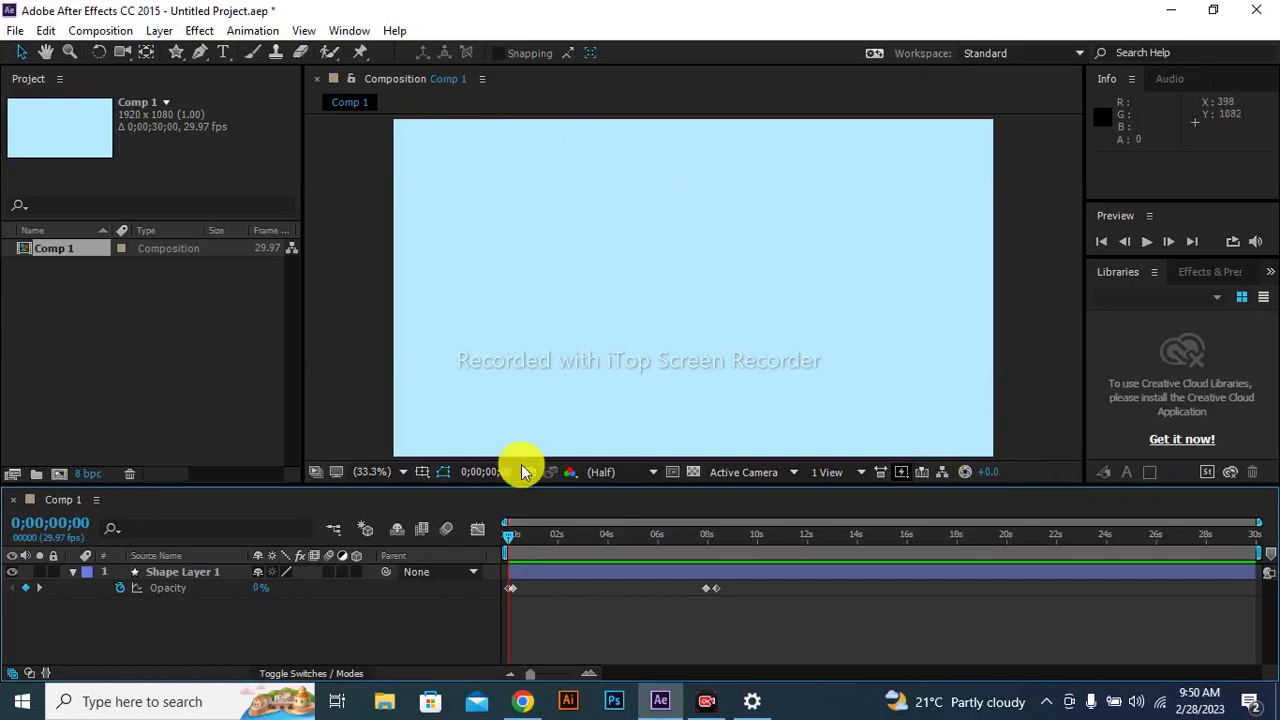
- Move the star back to the composition's upper-left corner at about 90, 81.5 after 8 seconds, and shift that position keyframe to about 10 seconds
drag(507, 540, 578, 540)
drag(633, 575, 716, 575)
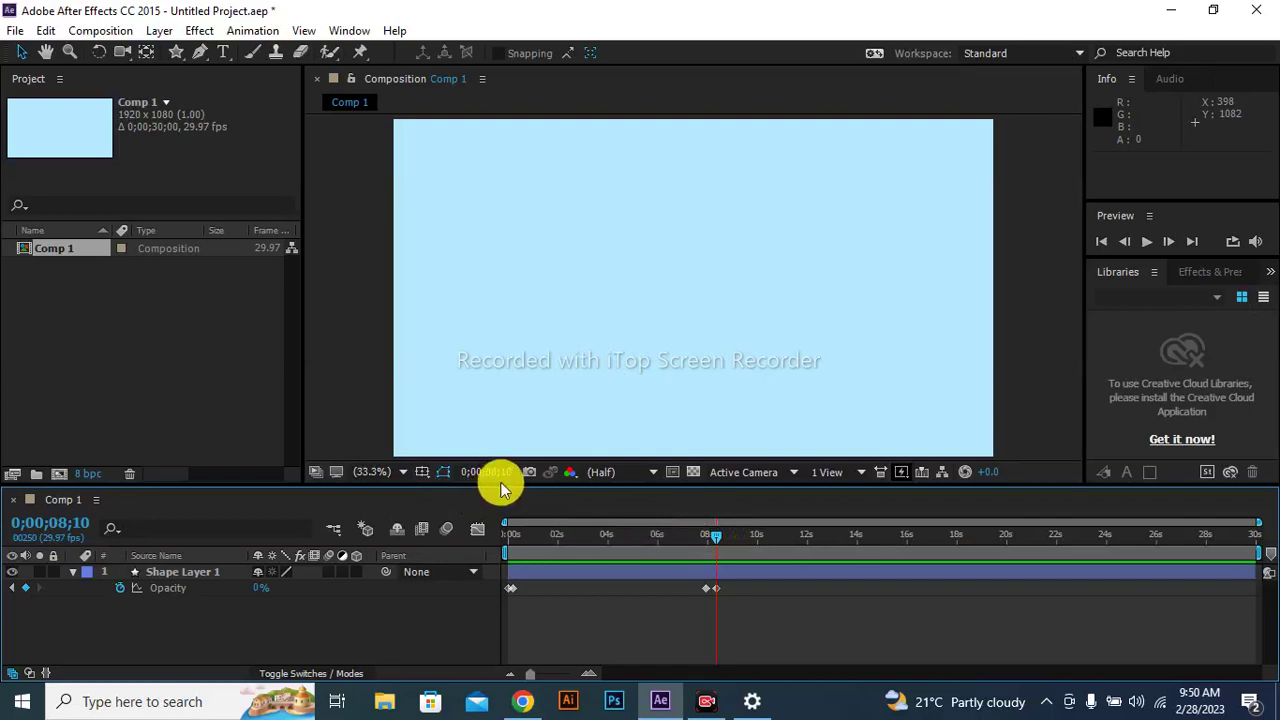
click(718, 534)
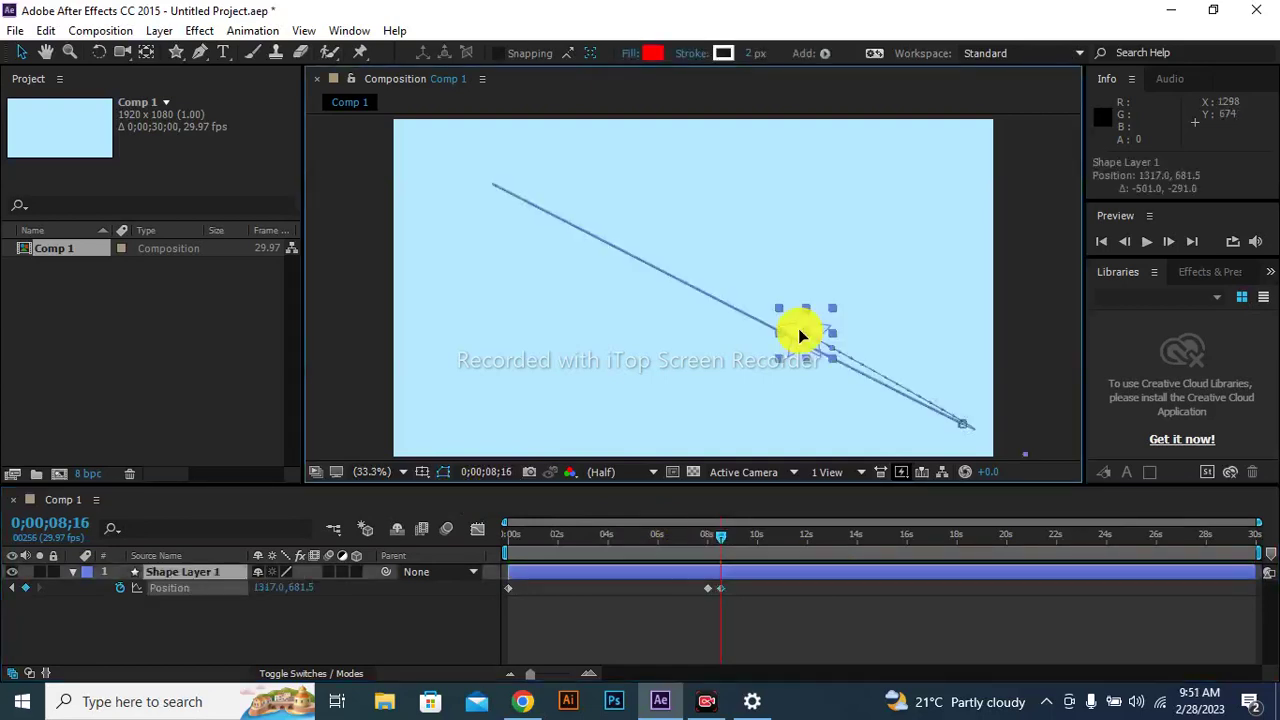
drag(798, 328, 417, 143)
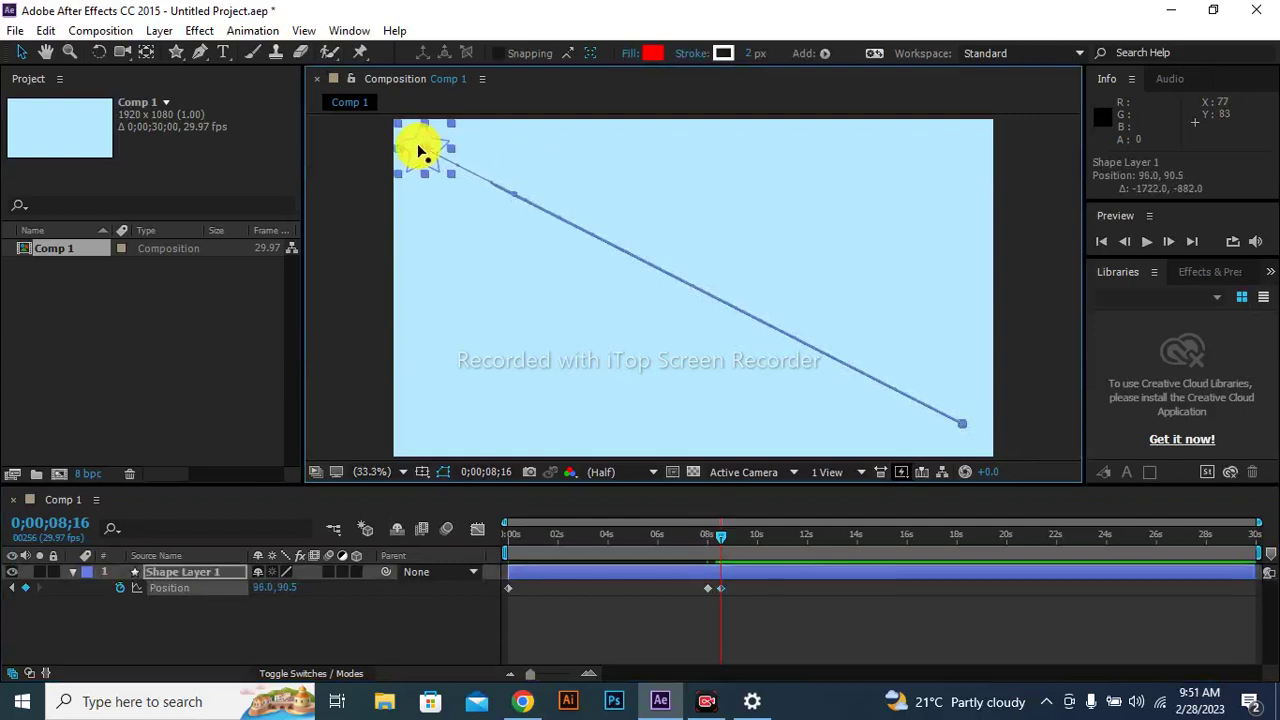
click(756, 556)
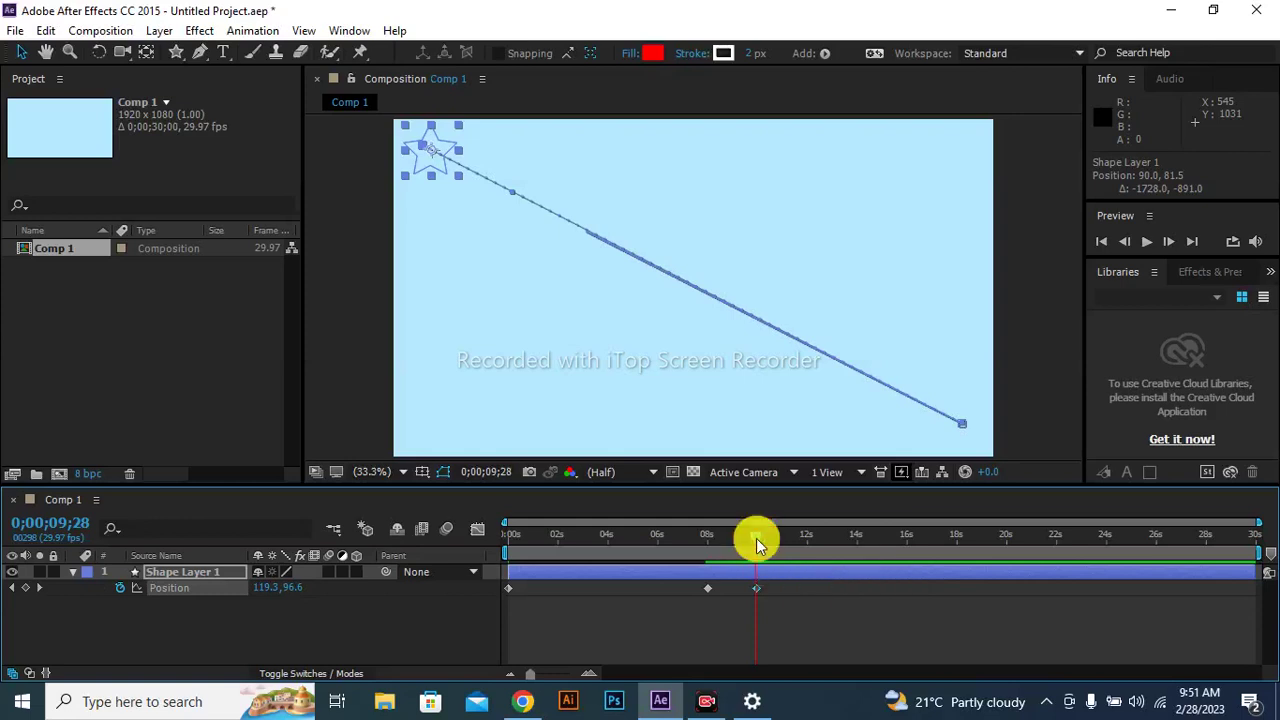
drag(756, 542, 710, 541)
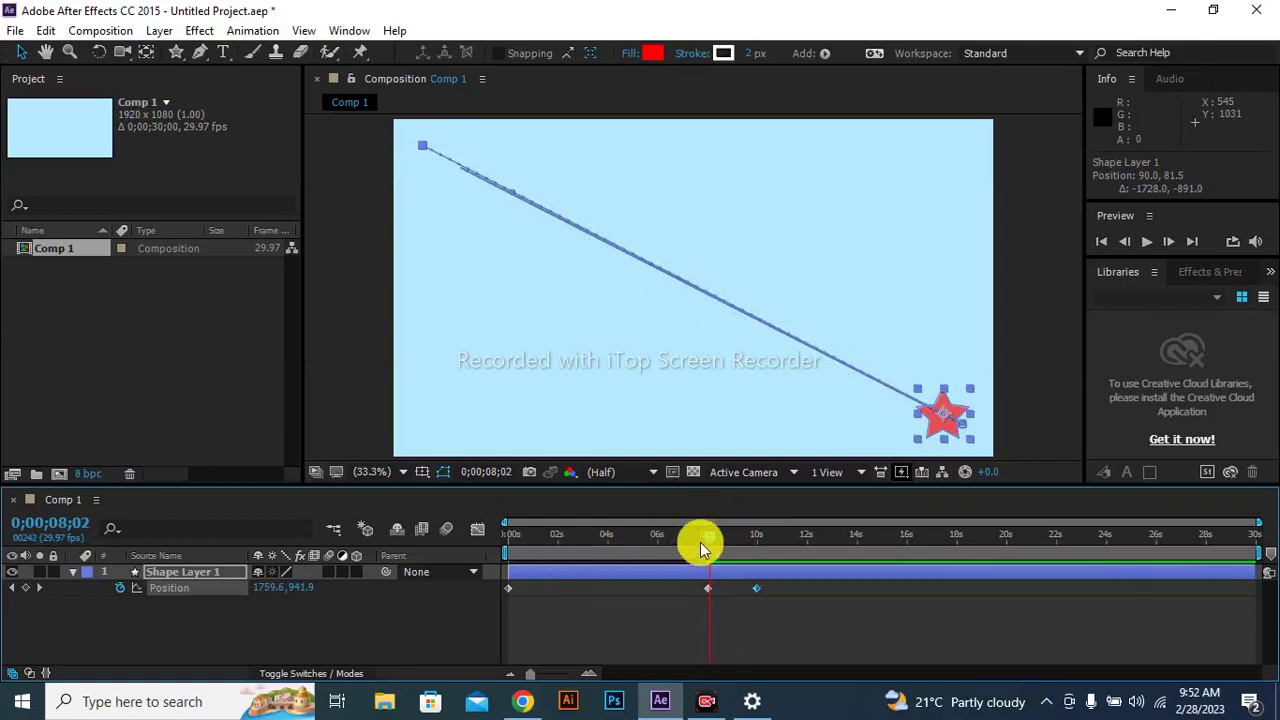
- Set the star's scale to 0% at 0;00;10;00
key(s)
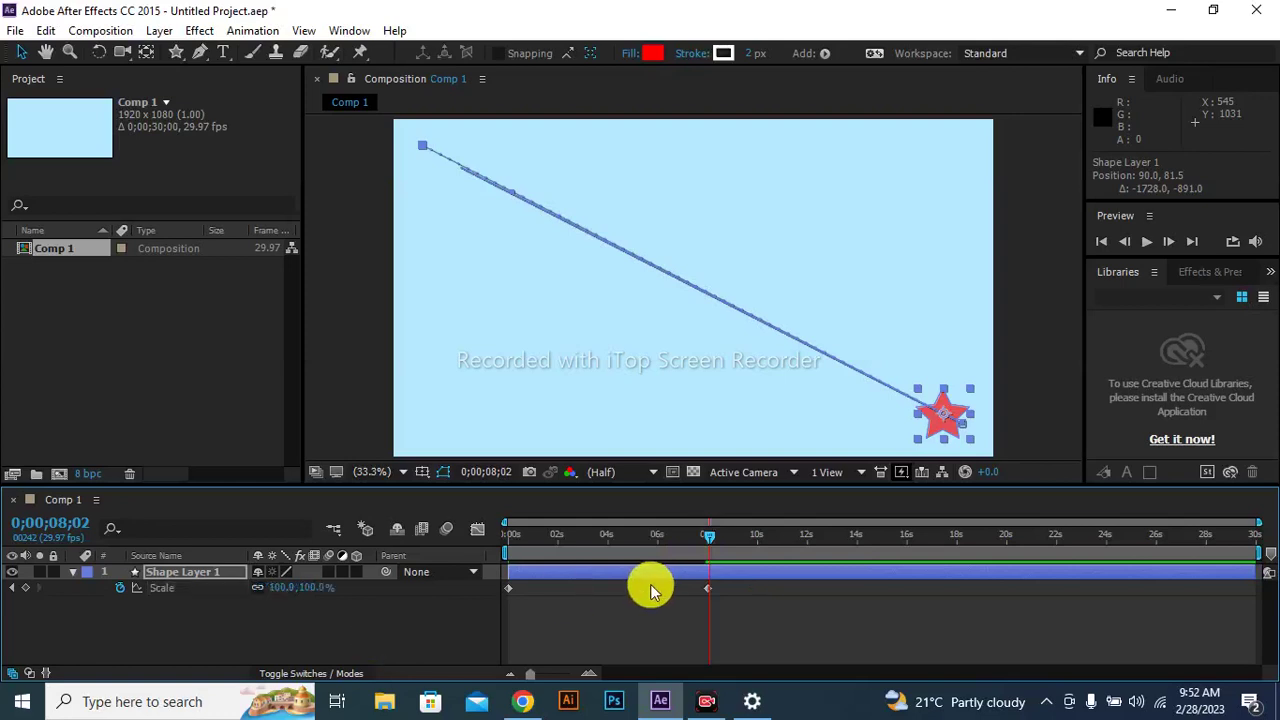
click(757, 541)
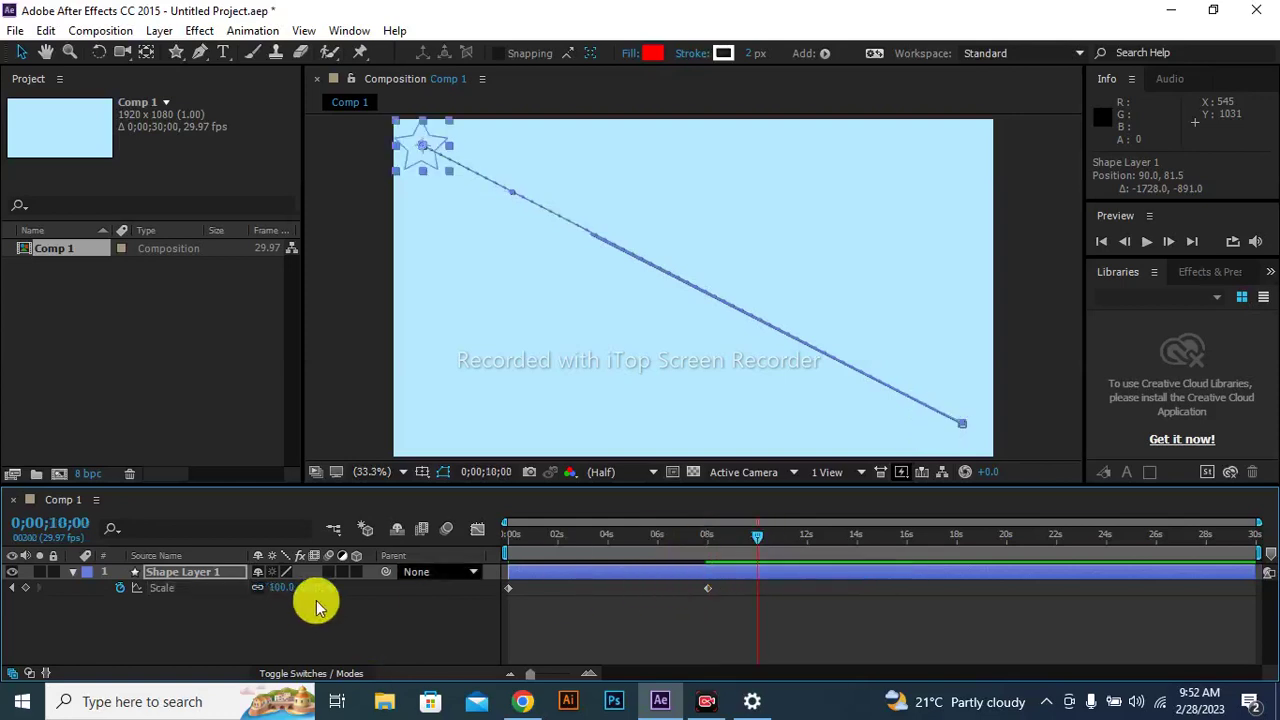
click(306, 588)
text(0)
key(Return)
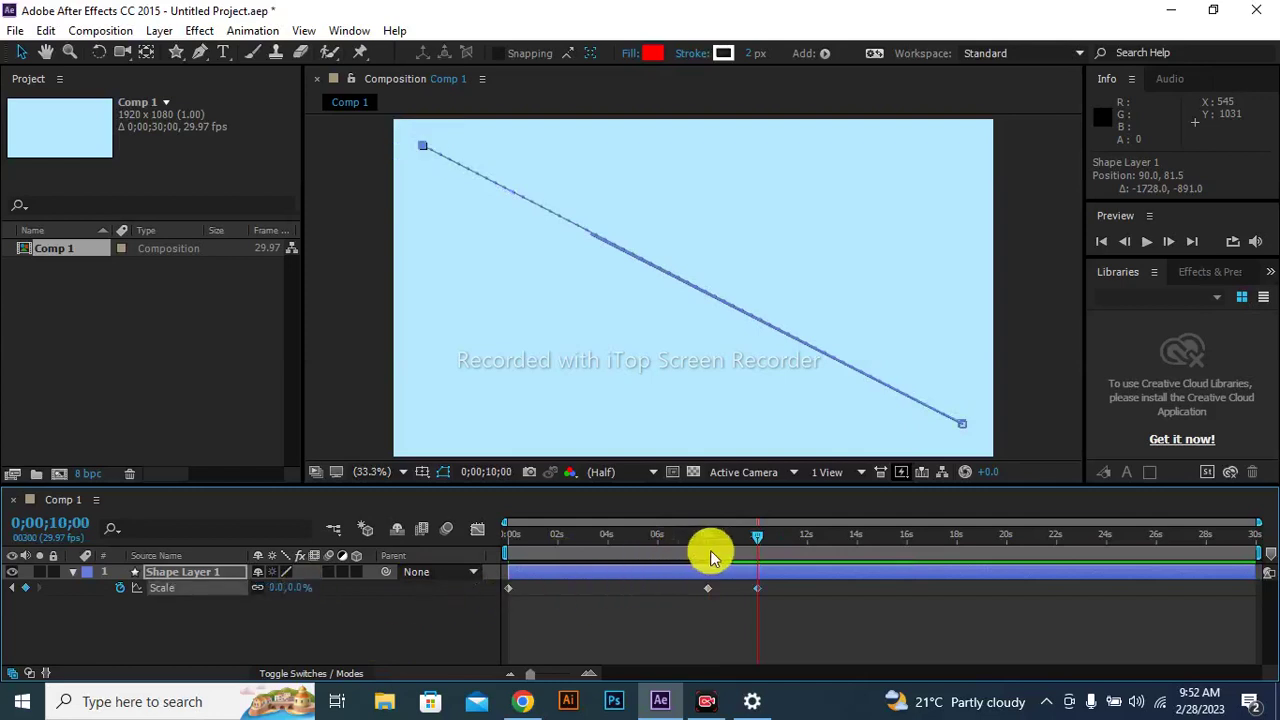
- Preview the star's return movement and shrinking from the start of the composition
drag(757, 542, 457, 563)
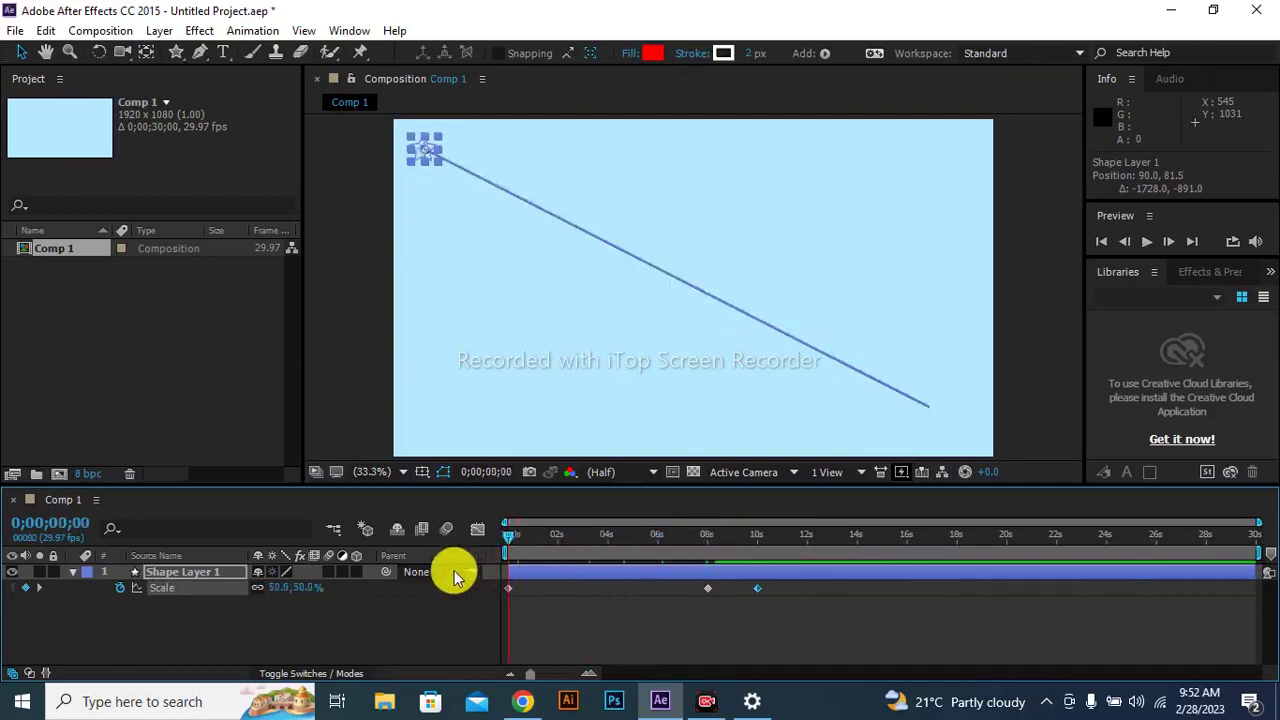
key(space)
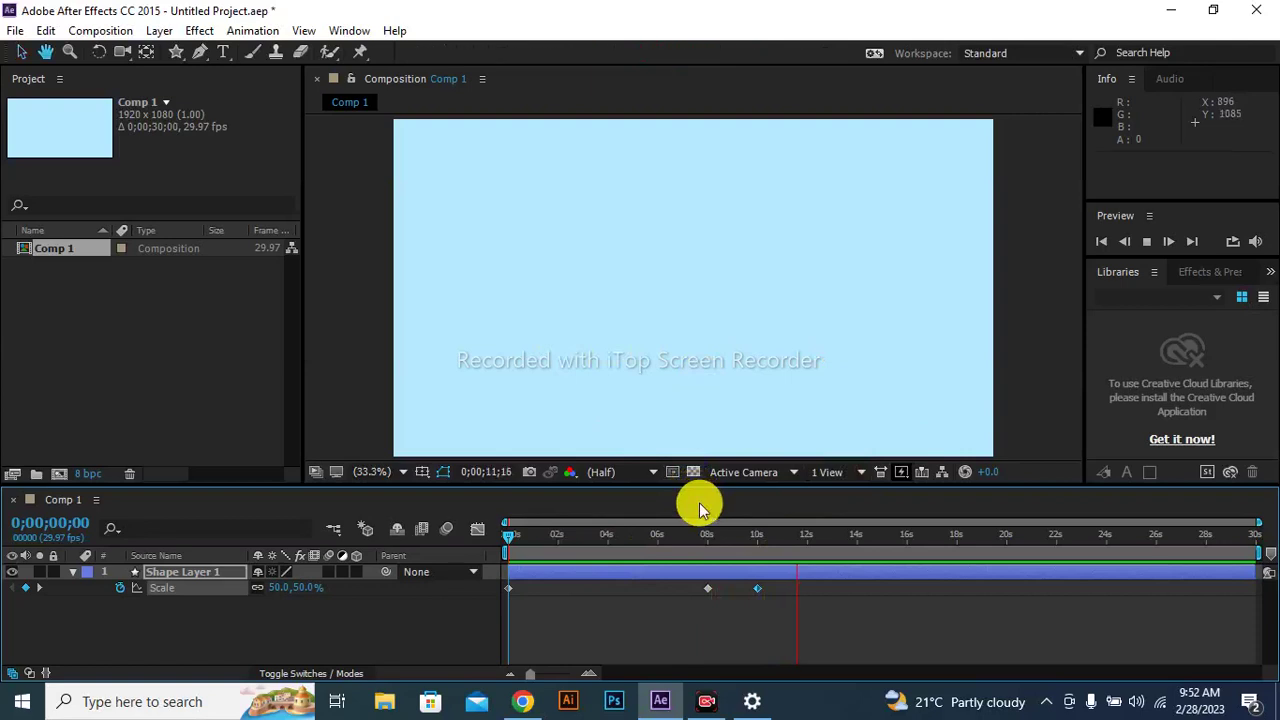
key(space)
- Adjust the star's opacity keyframes near 8 seconds and add opacity keyframes around 10 seconds, with 100% at 0;00;10;03
drag(803, 537, 712, 518)
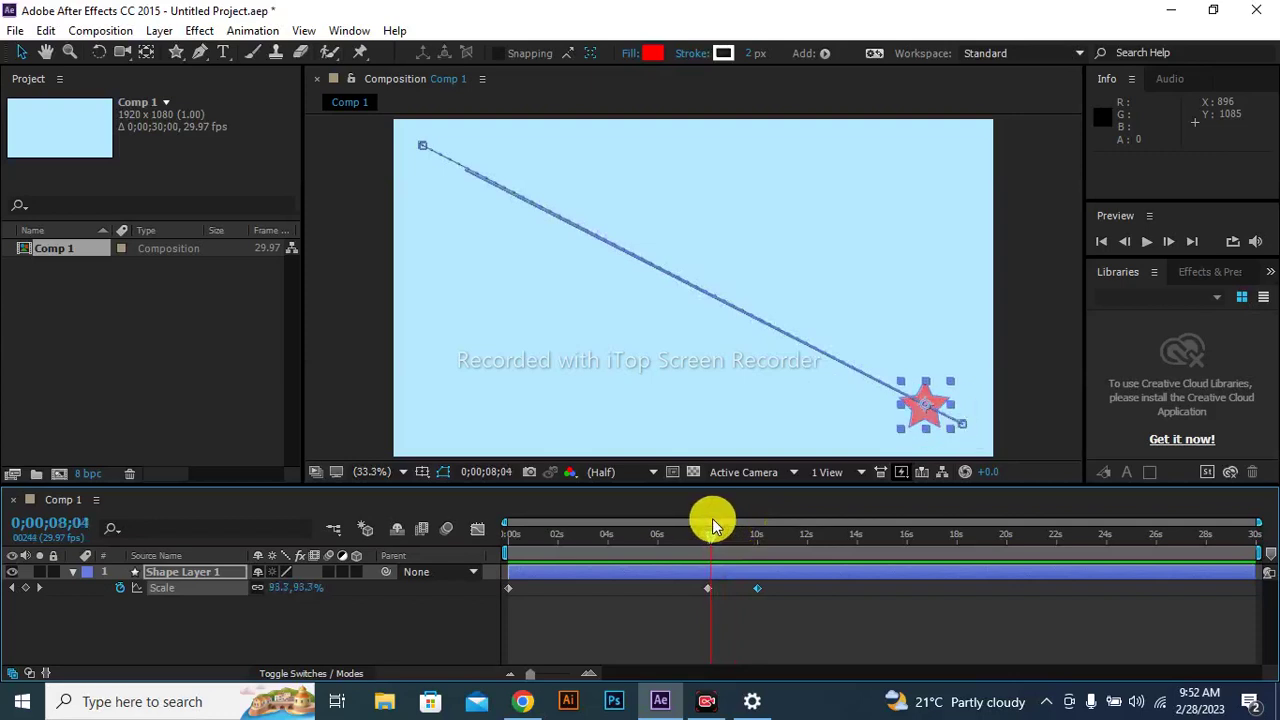
key(k)
key(t)
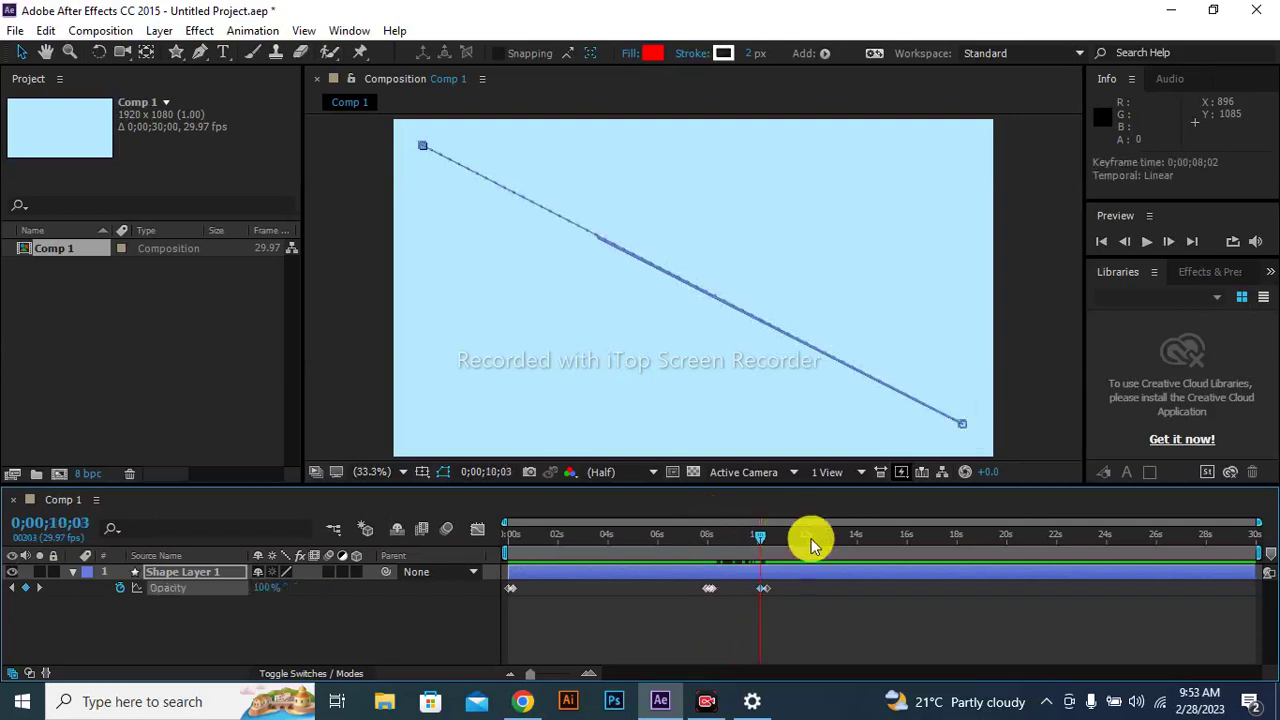
- Preview the complete star animation with the added opacity keyframes from the start, and return to 0 seconds
drag(768, 537, 484, 527)
key(space)
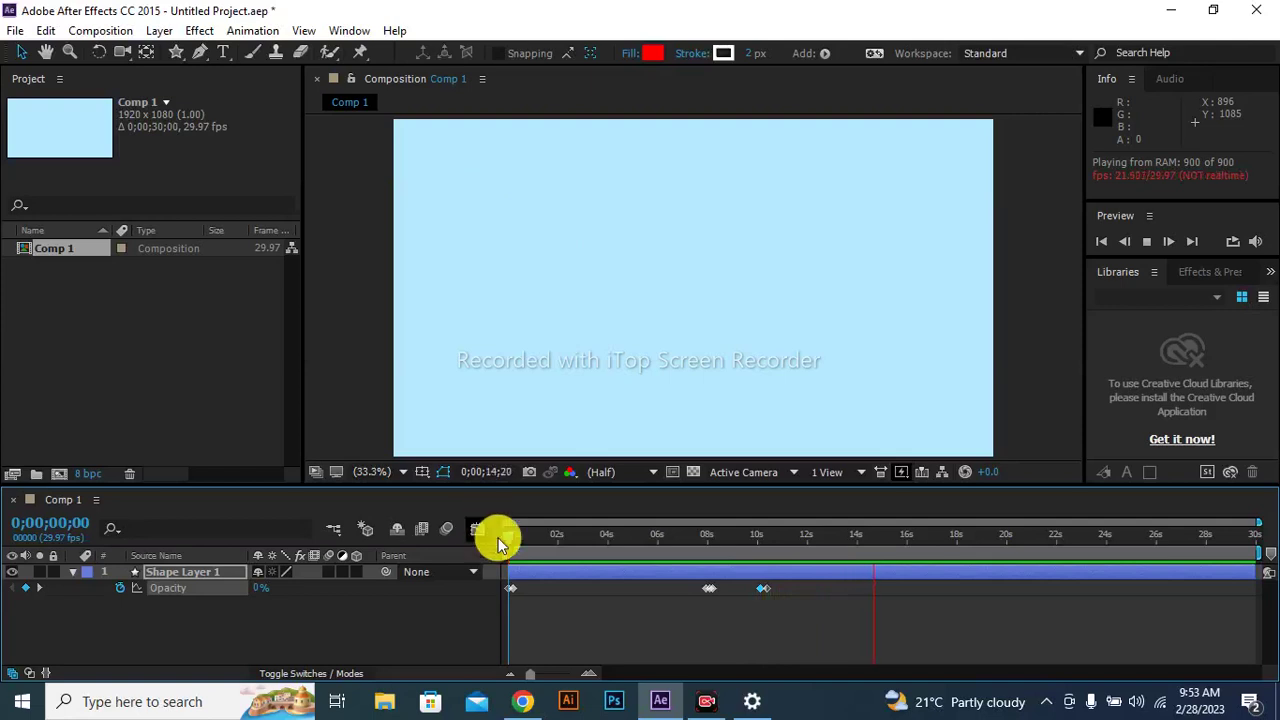
click(505, 543)
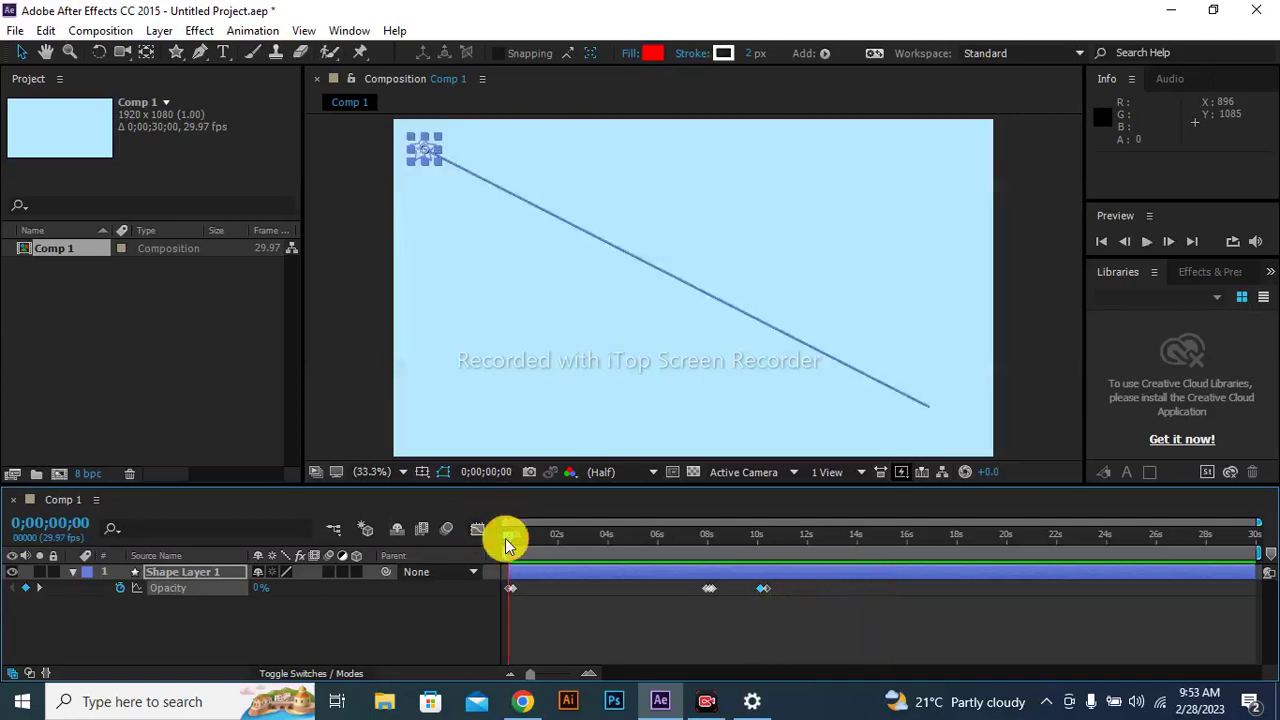